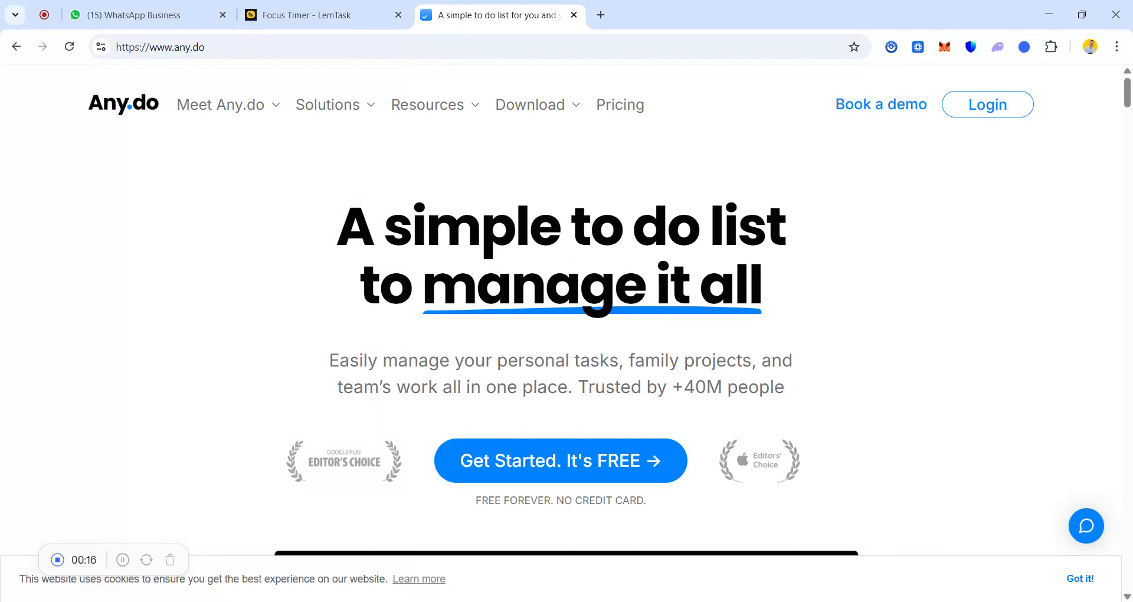
click(123, 559)
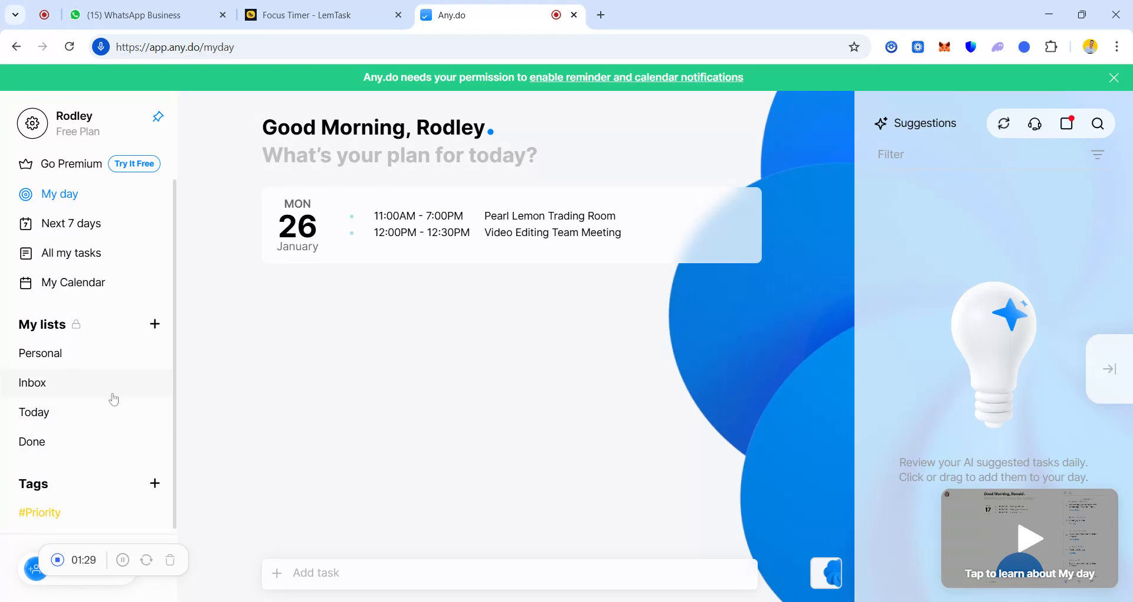
Create a new list titled TASKS under My lists
click(155, 325)
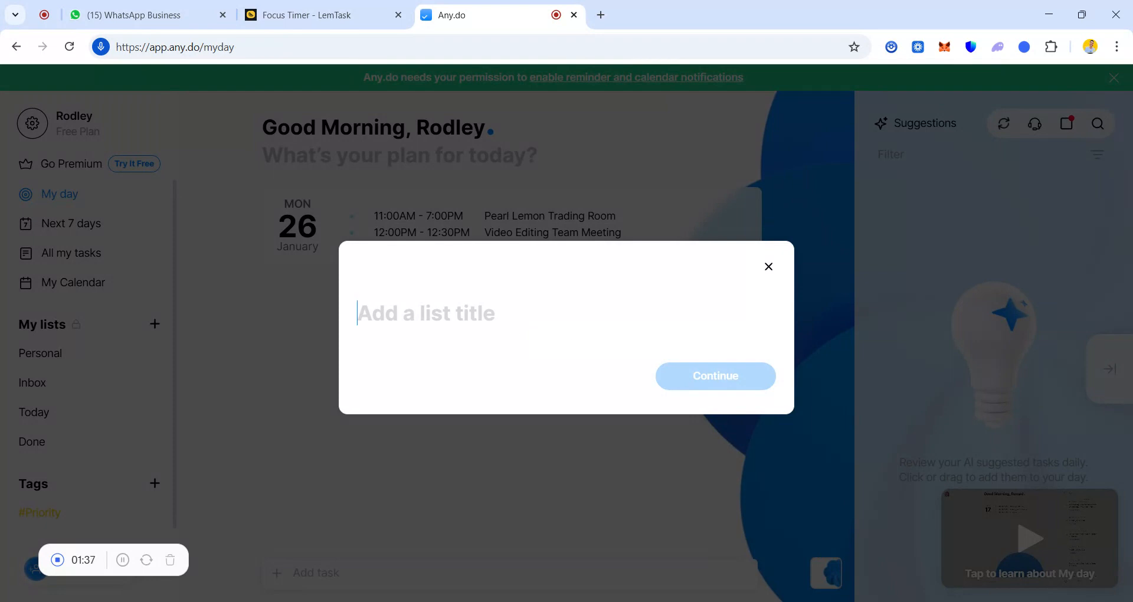
text(TASK)
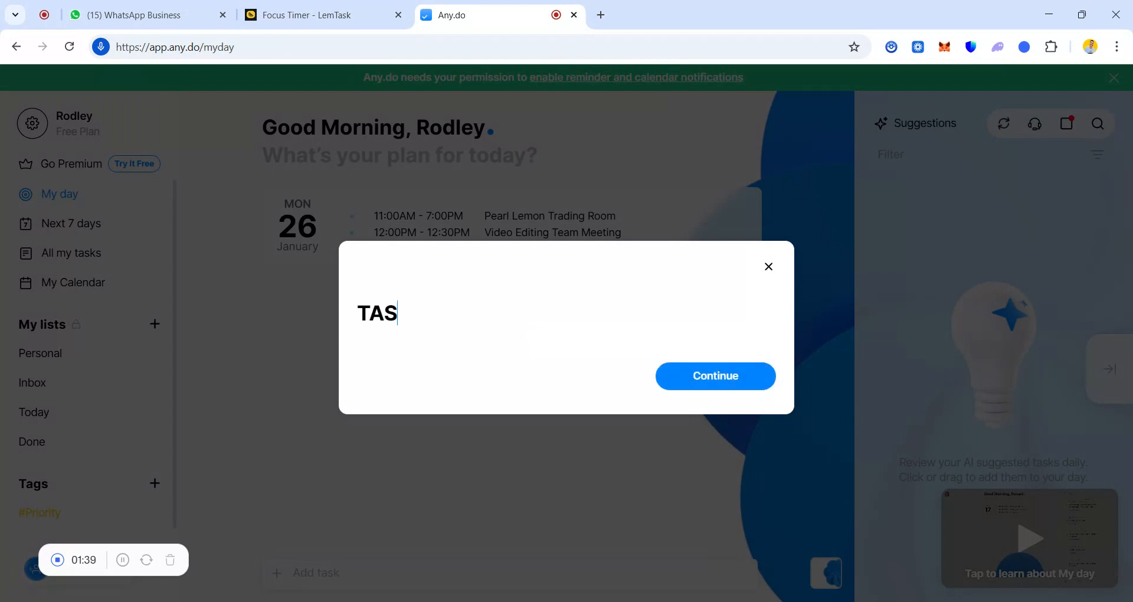
text(S)
click(671, 370)
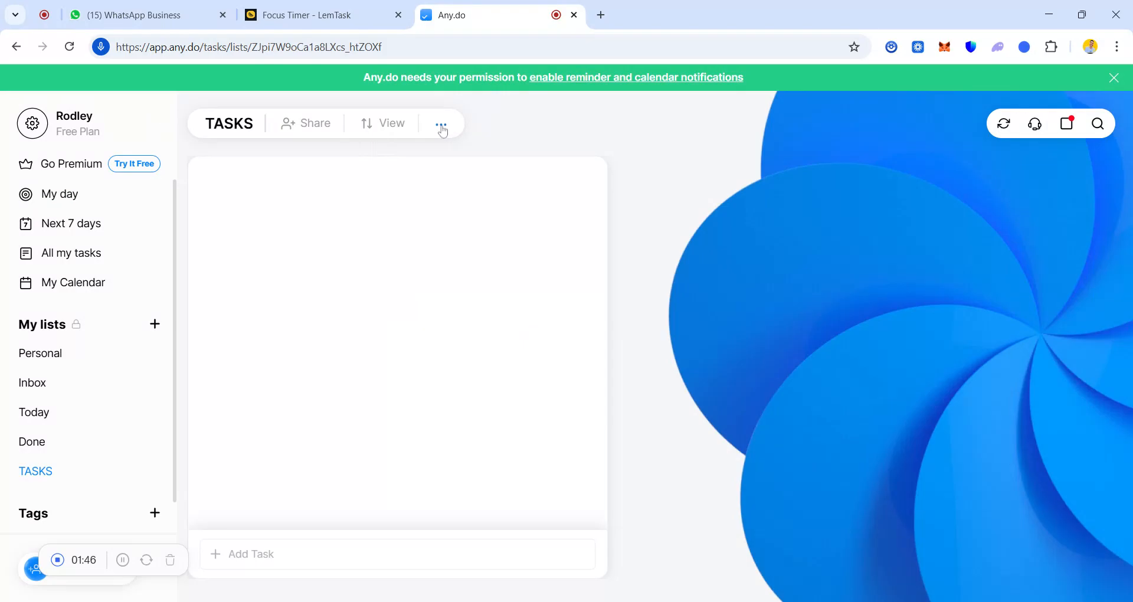
Archive the TASKS list and confirm the archiving
click(440, 125)
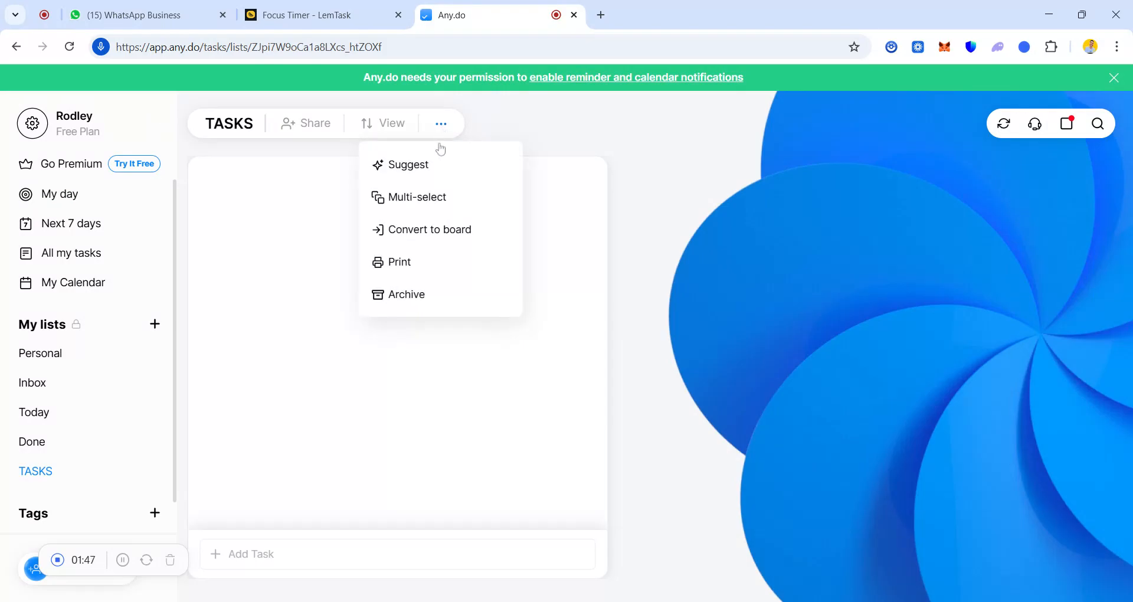
click(406, 295)
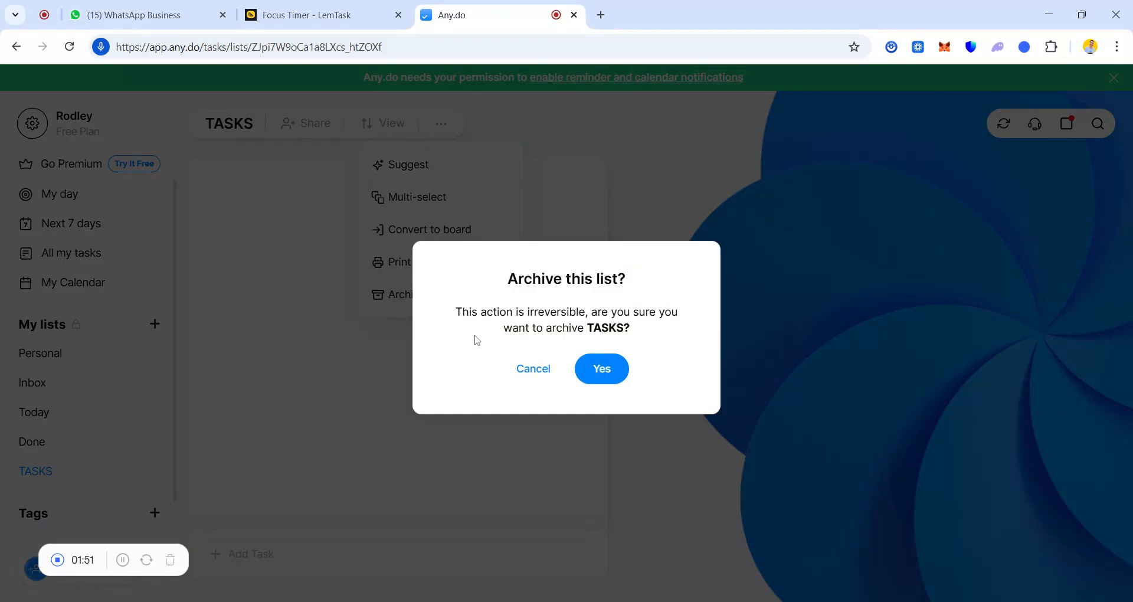
click(603, 370)
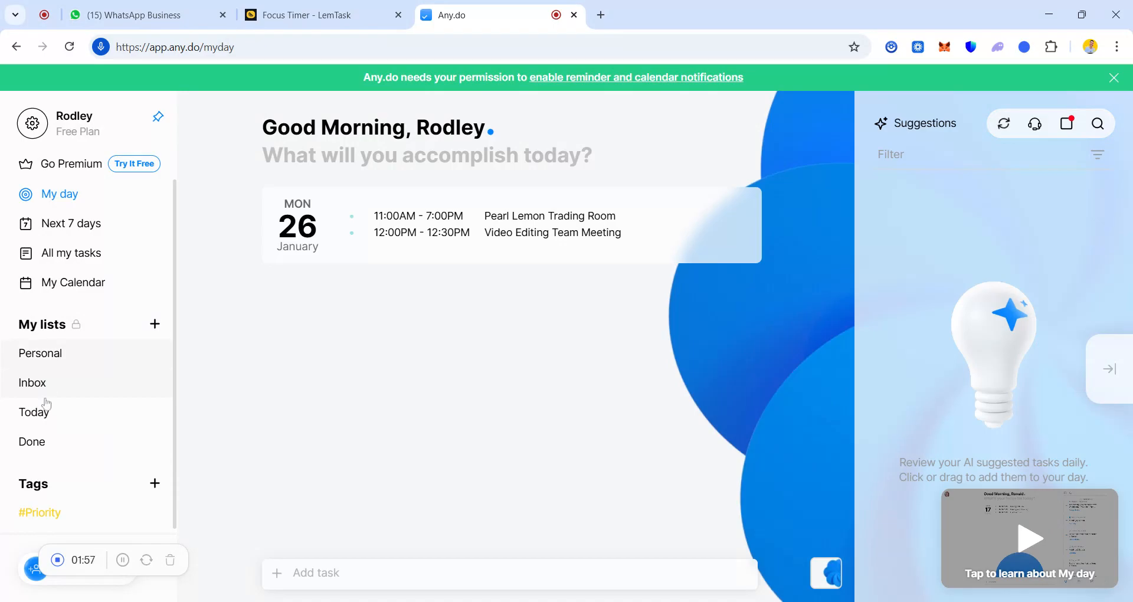
Start a new task in the Inbox list with the title "Reply to emails"
click(85, 386)
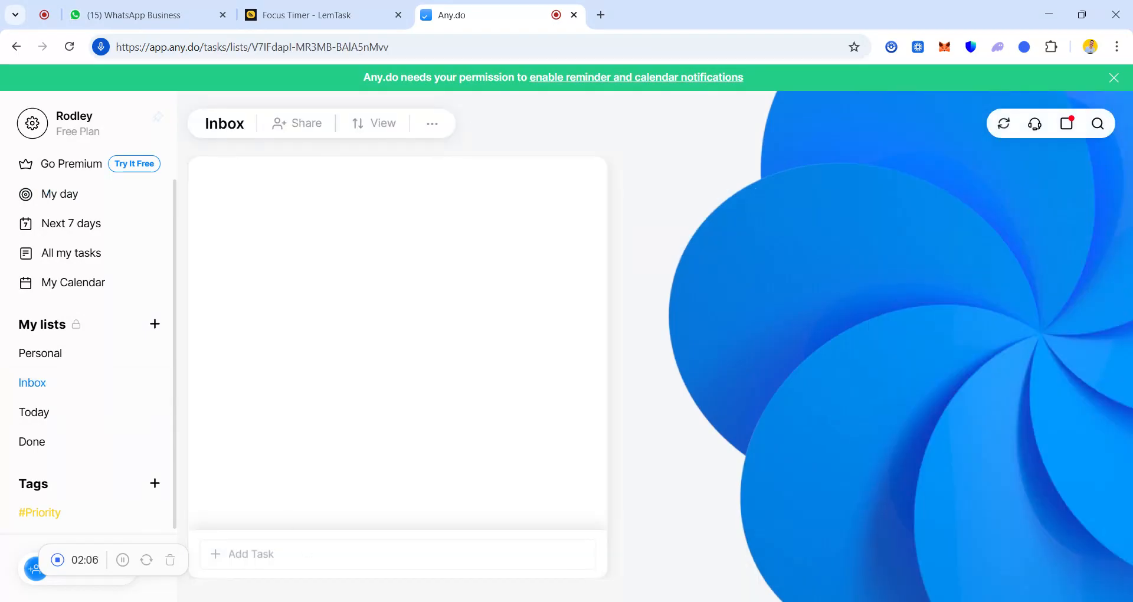
click(296, 553)
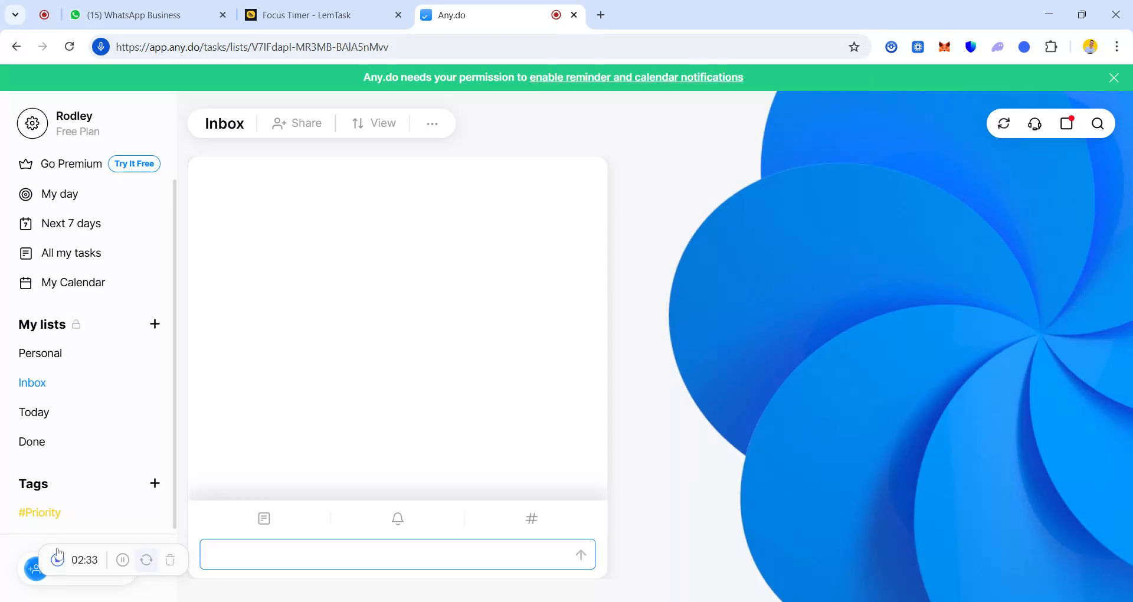
click(121, 560)
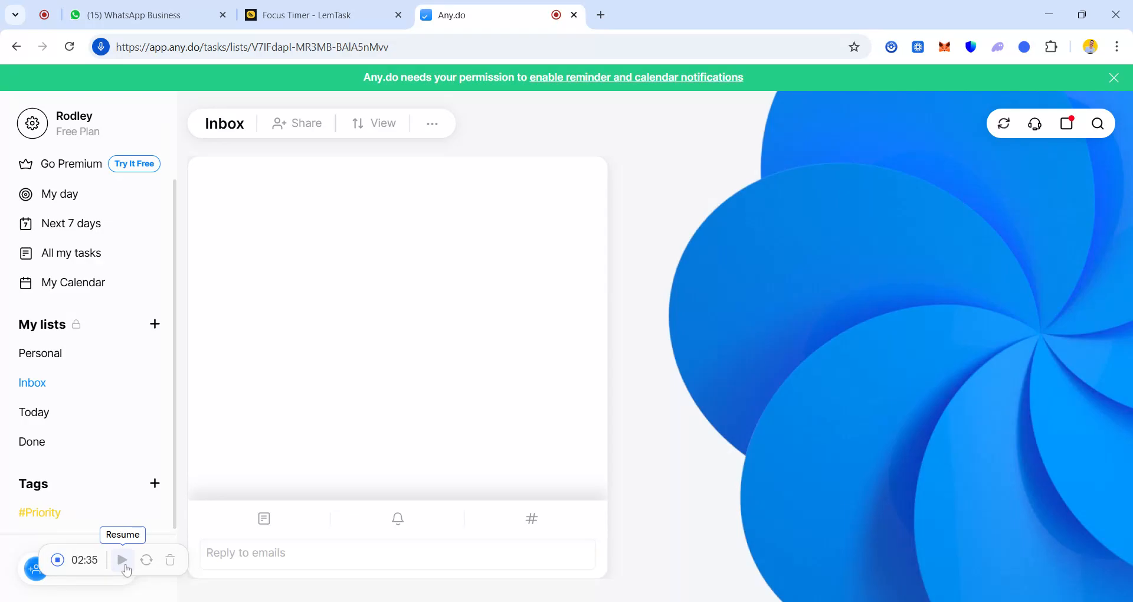
click(239, 553)
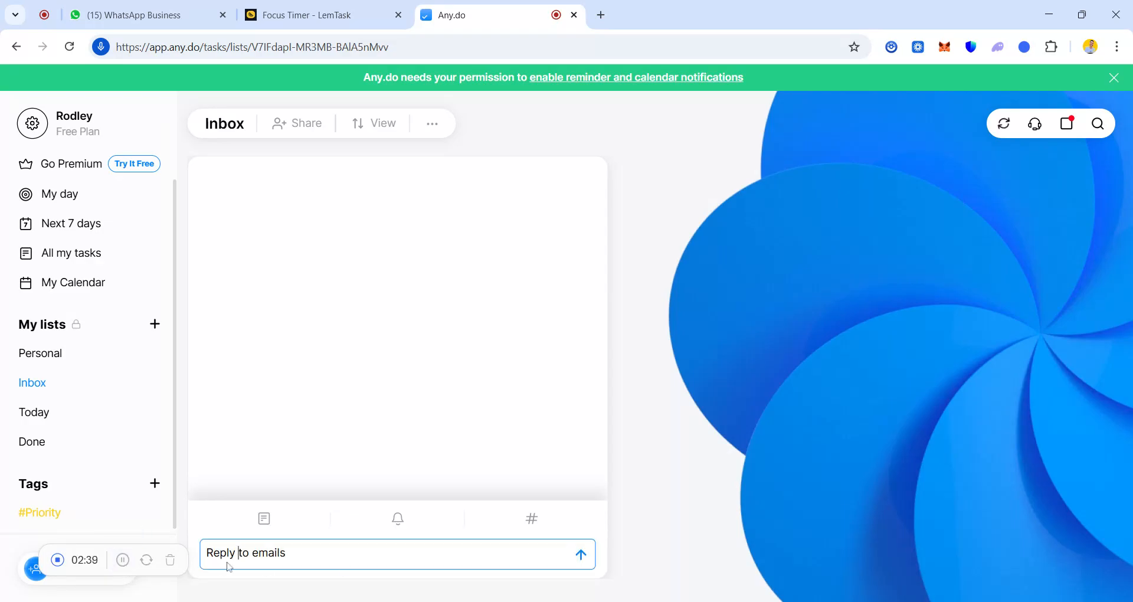
Set the reminder of the "Reply to emails" task to 11:00 AM on 1.26.2026
click(399, 520)
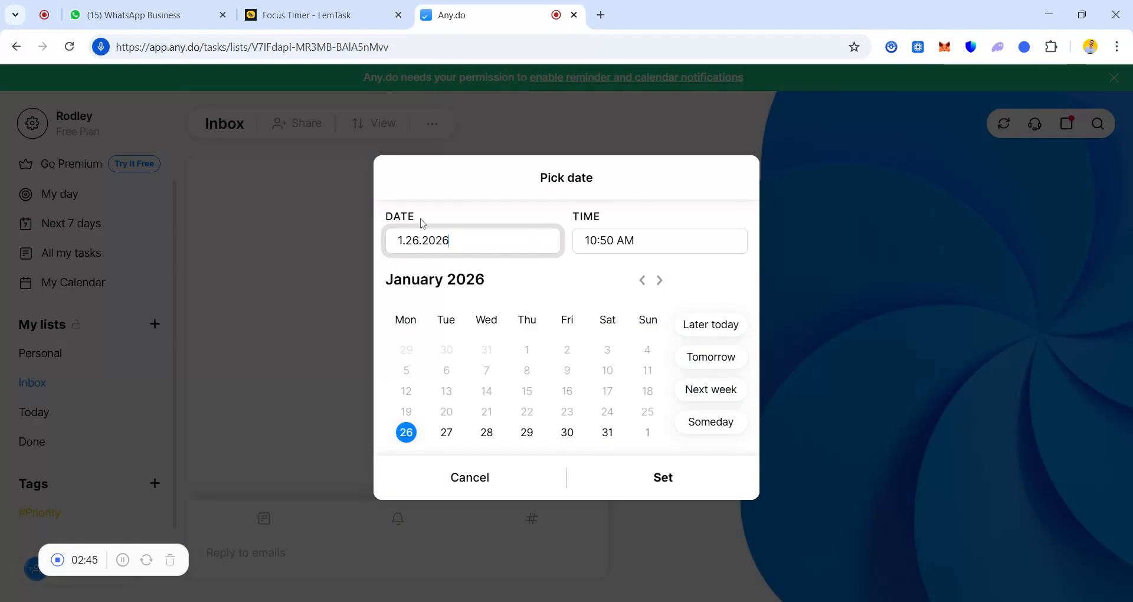
click(584, 248)
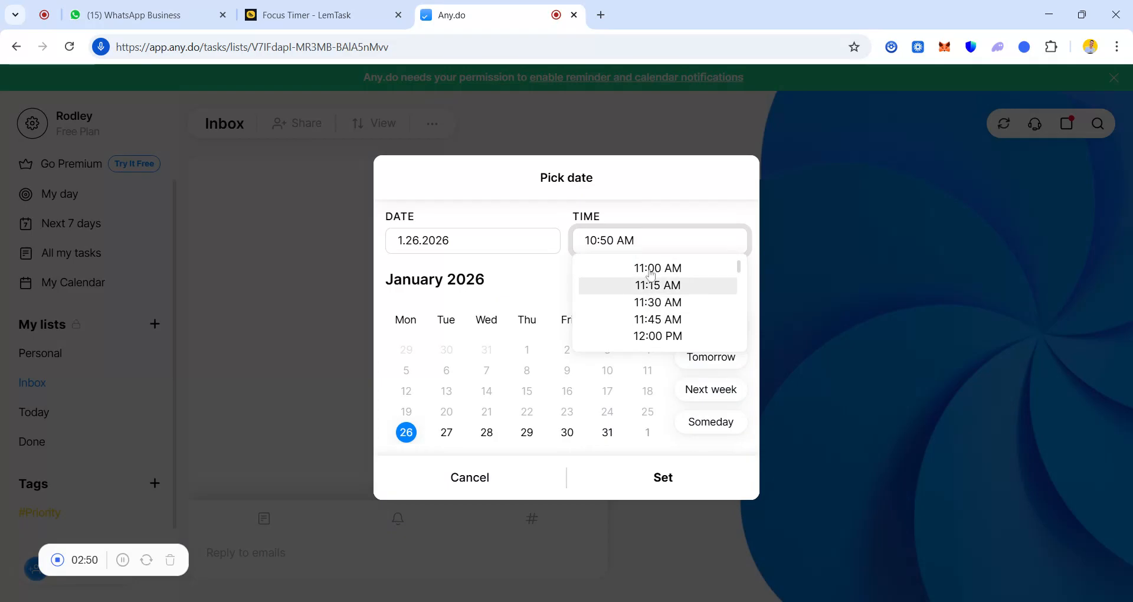
click(651, 271)
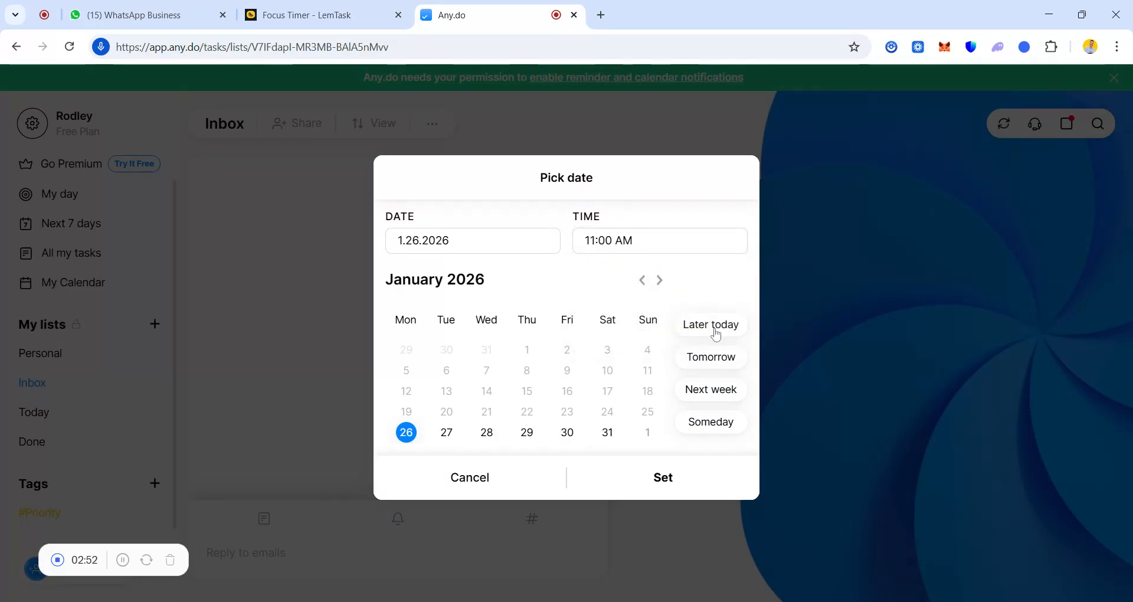
click(665, 479)
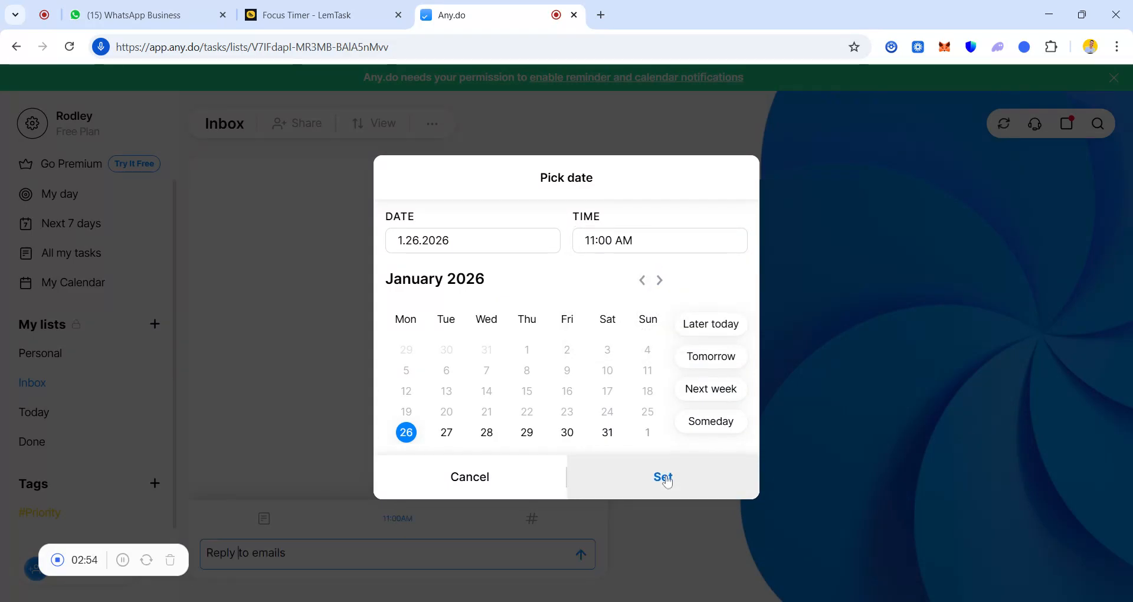
Assign the "Reply to emails" task to the inbox list and add it
click(263, 518)
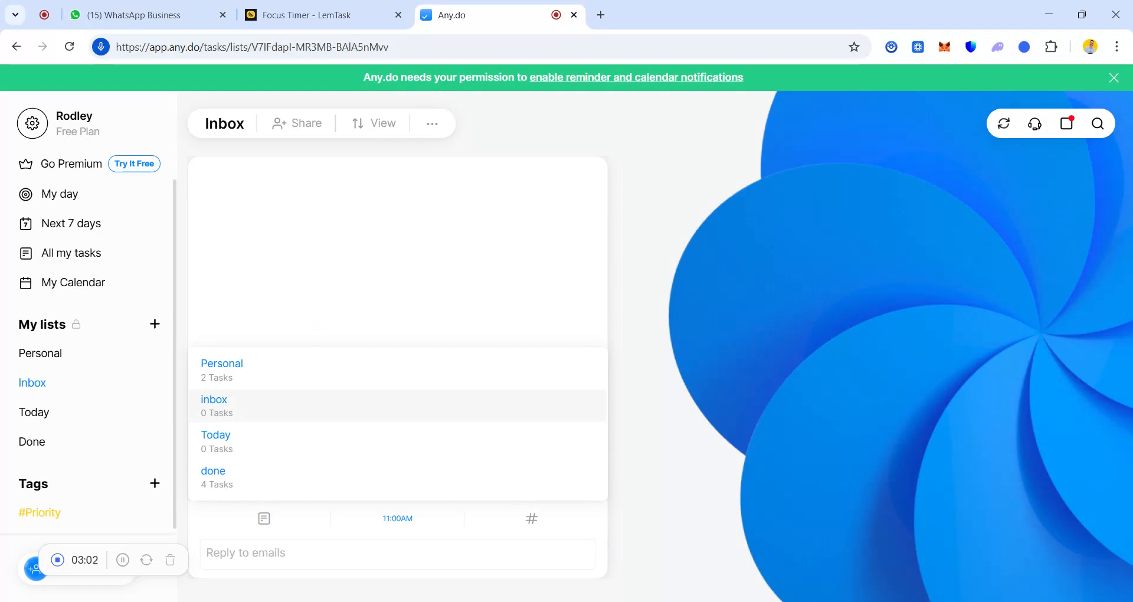
click(215, 408)
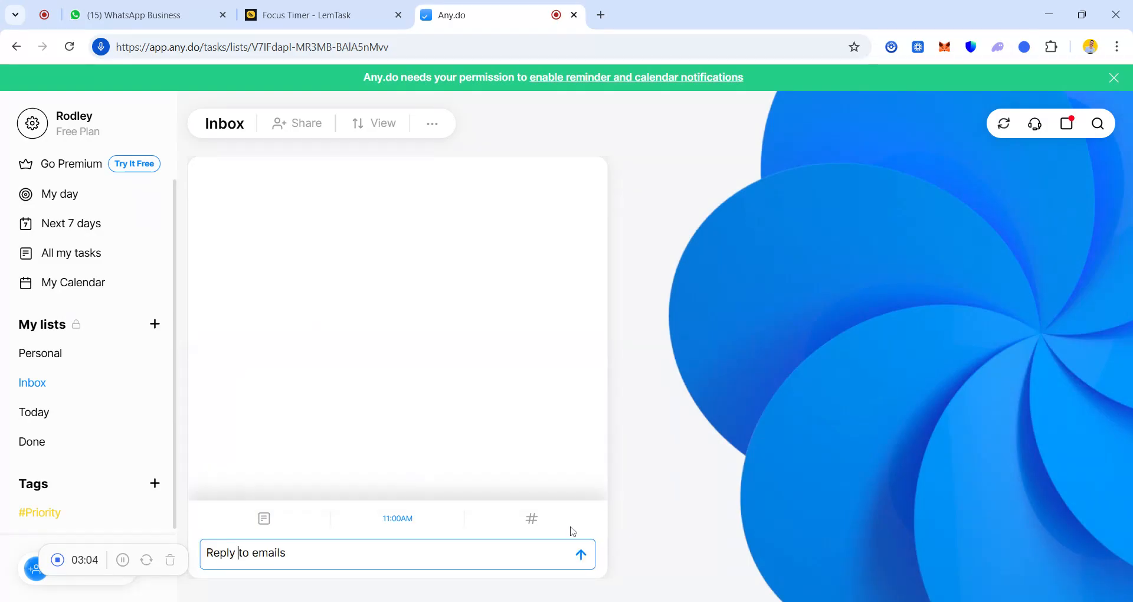
click(578, 558)
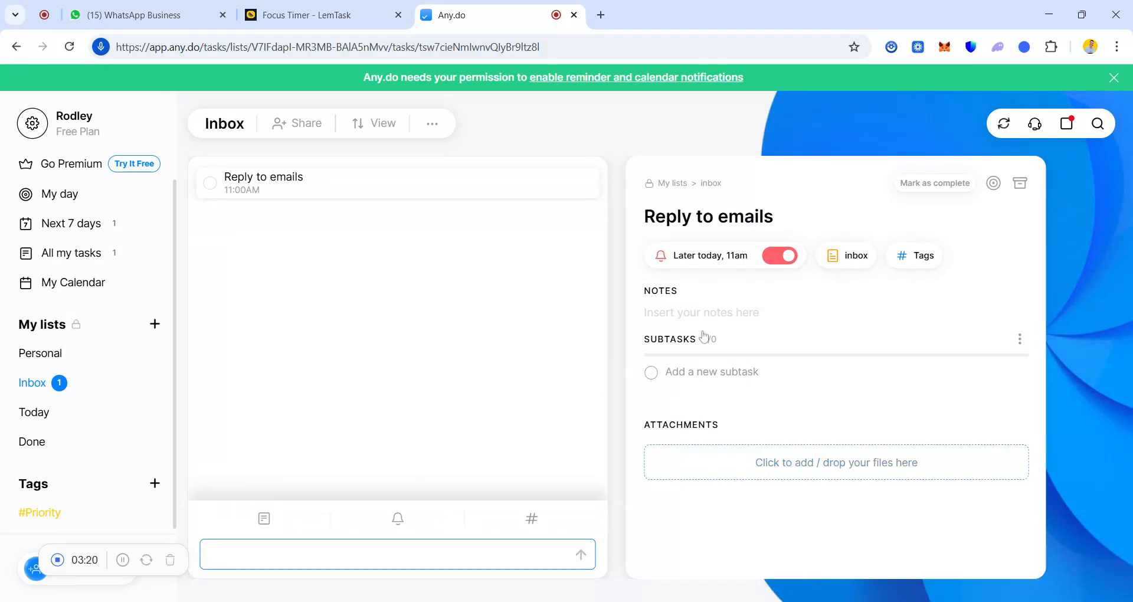
Assign the "Follow up with client" task to the inbox list and add it
click(122, 560)
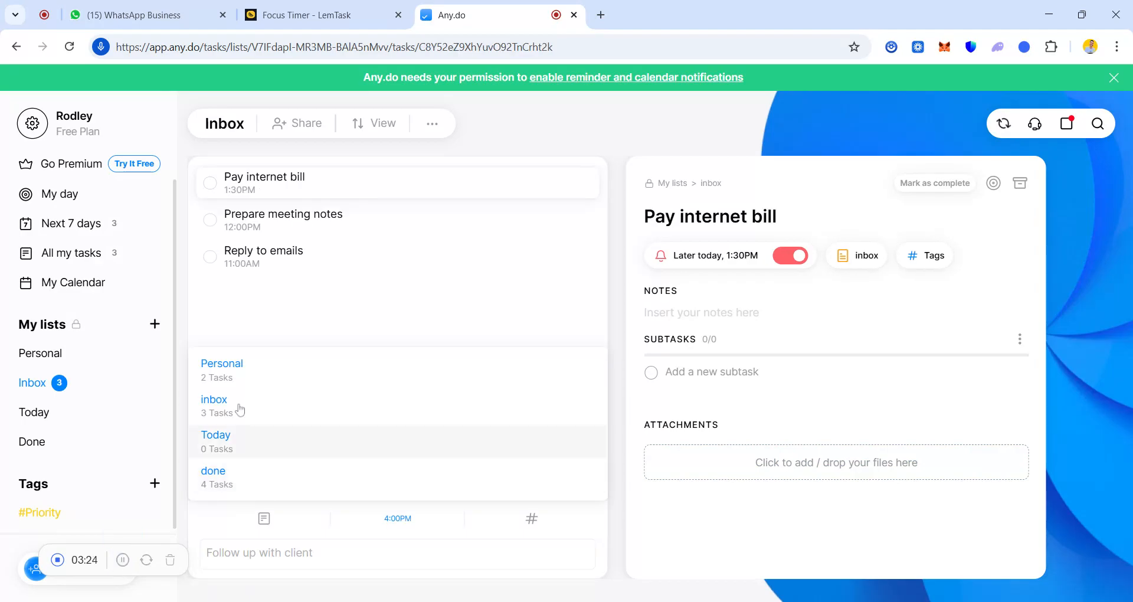
click(216, 403)
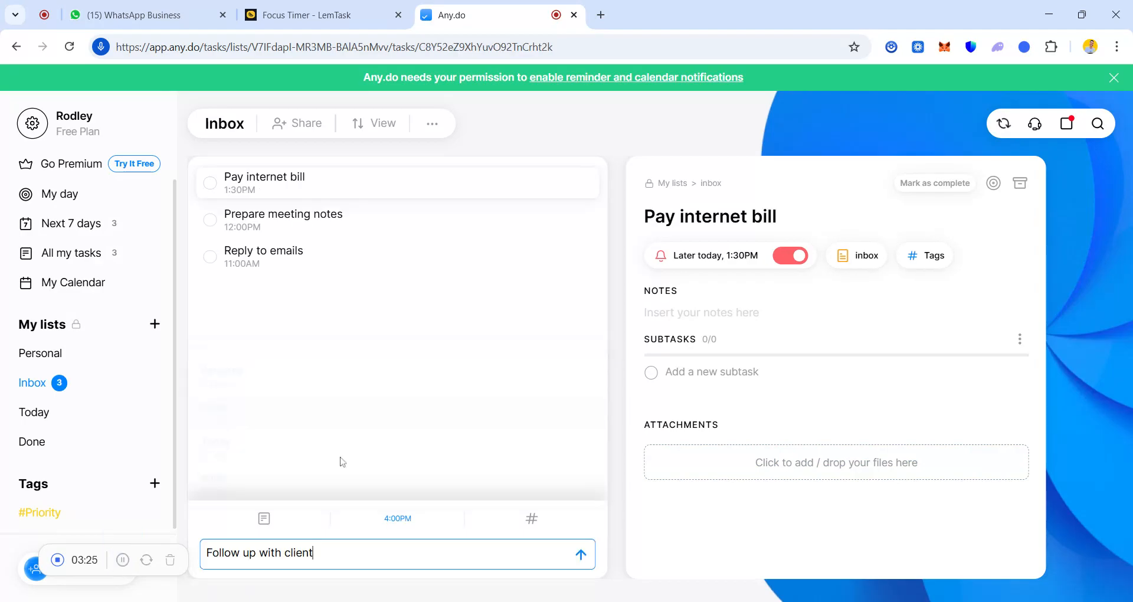
click(582, 556)
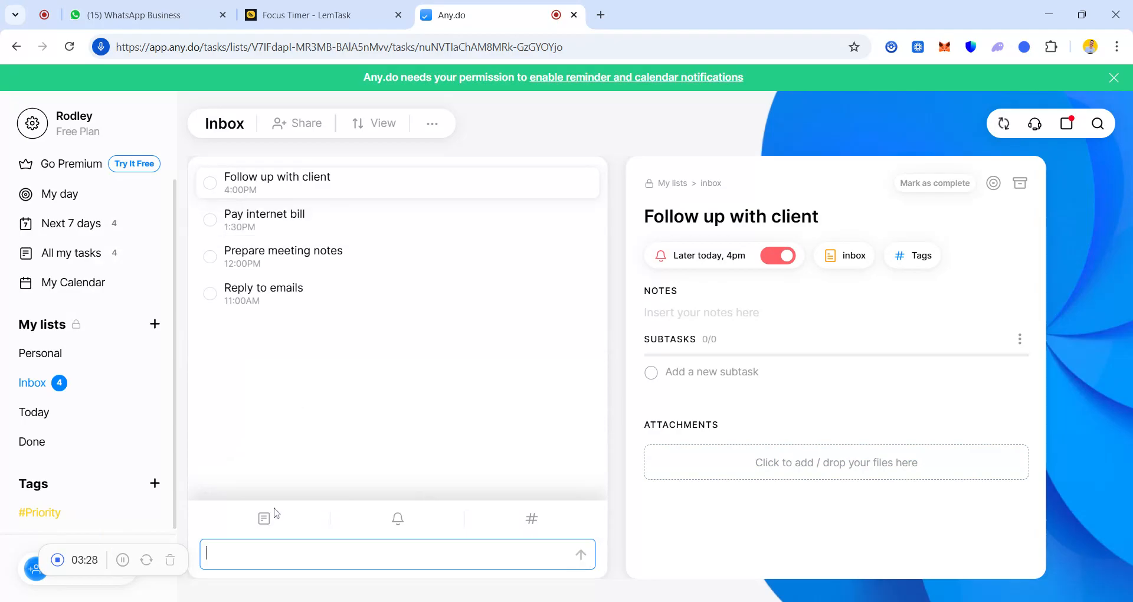
Enter "have a meeting" as the title of another new Inbox task
click(324, 546)
text(plan)
key(BackSpace)
key(BackSpace)
key(BackSpace)
text(have a meeting)
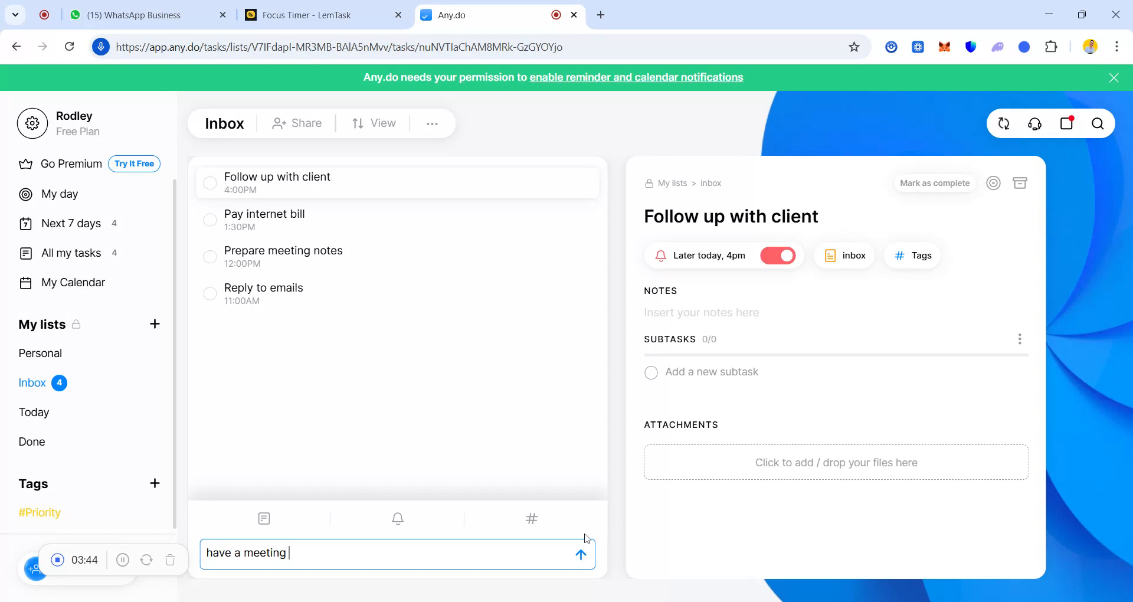
Set the reminder of the "have a meeting" task to 4:45 PM on 1.26.2026
click(398, 518)
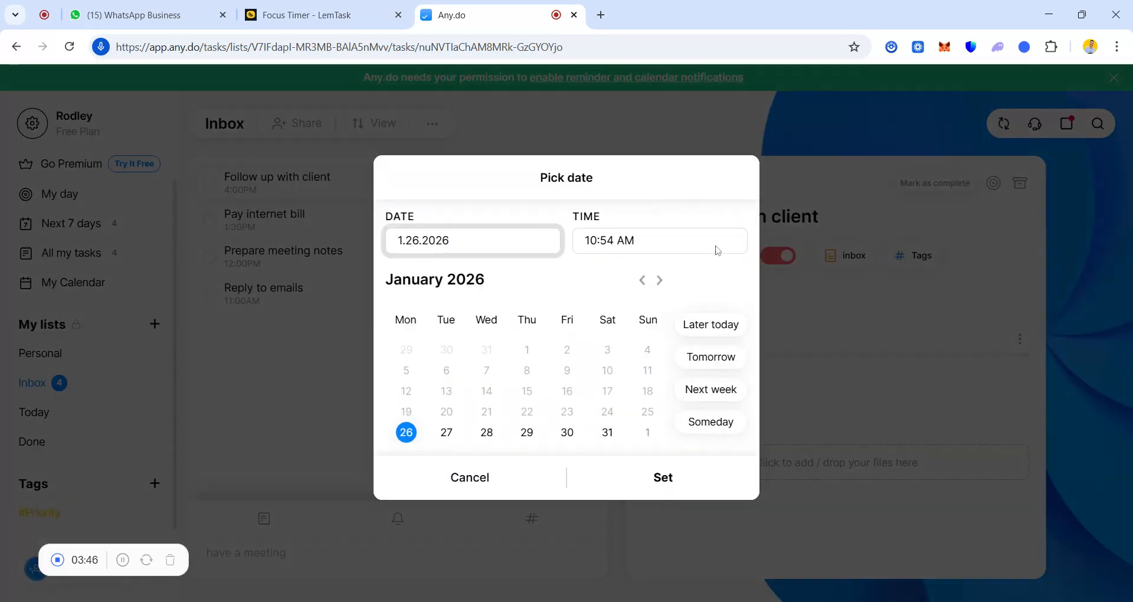
click(718, 250)
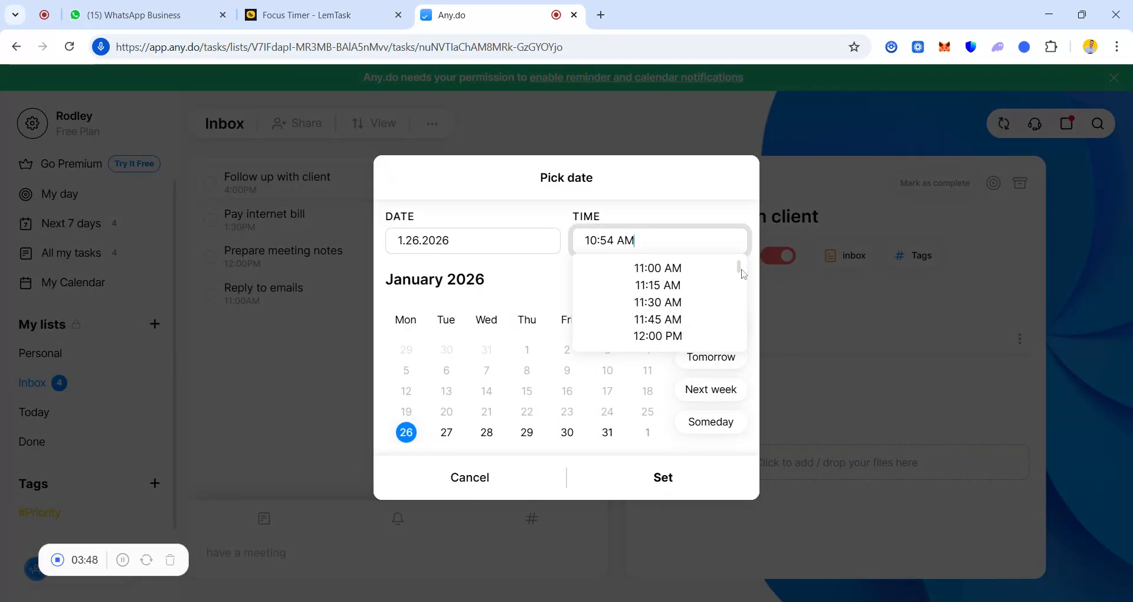
drag(741, 272, 741, 306)
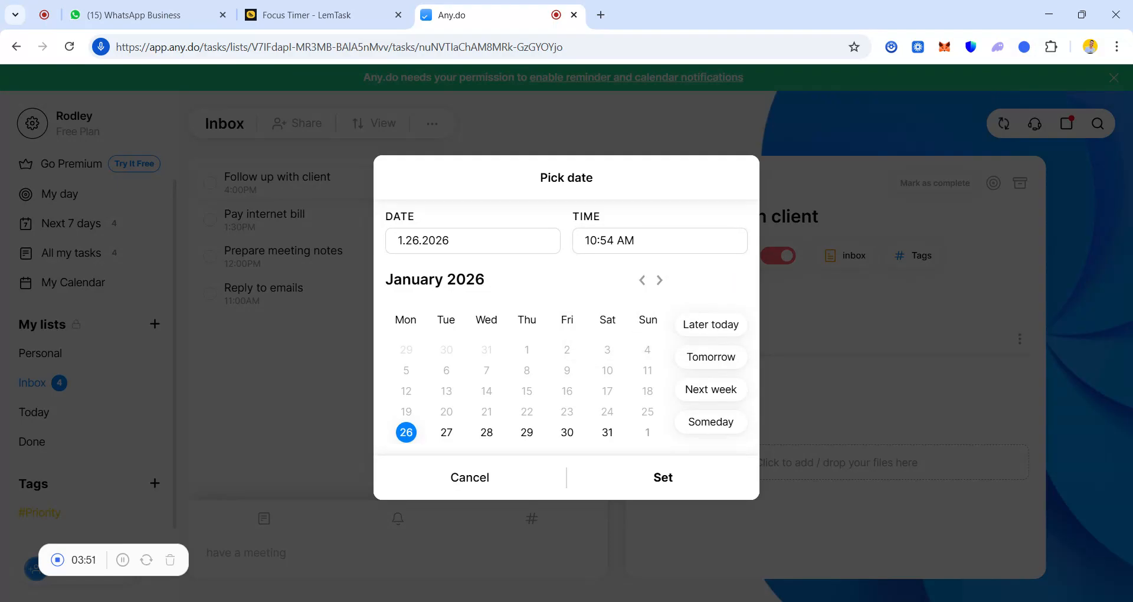
click(722, 244)
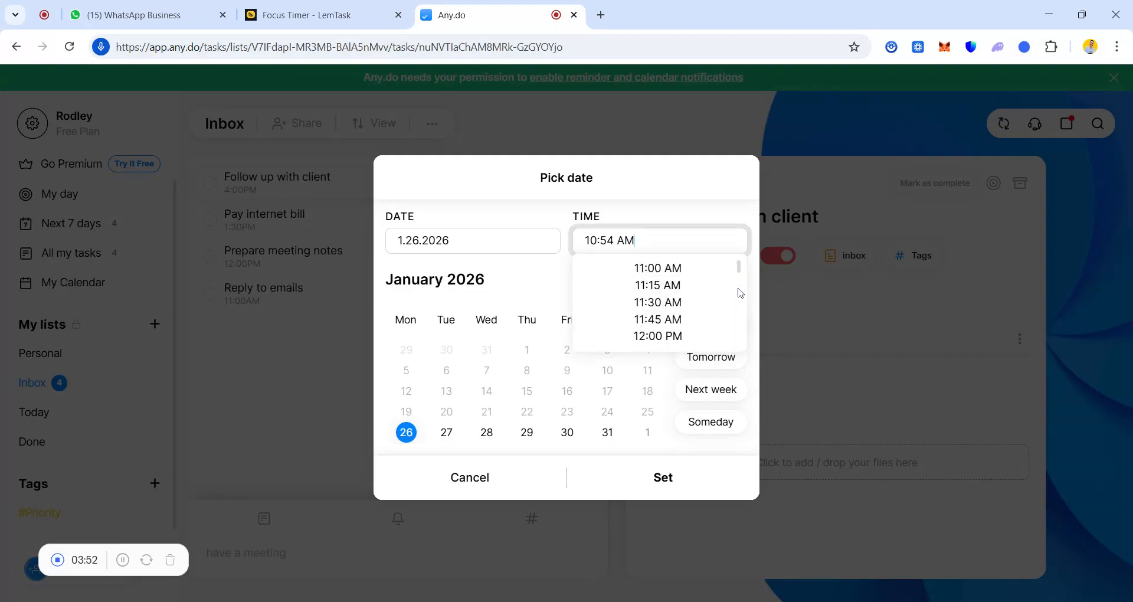
scroll(740, 295, down, 7)
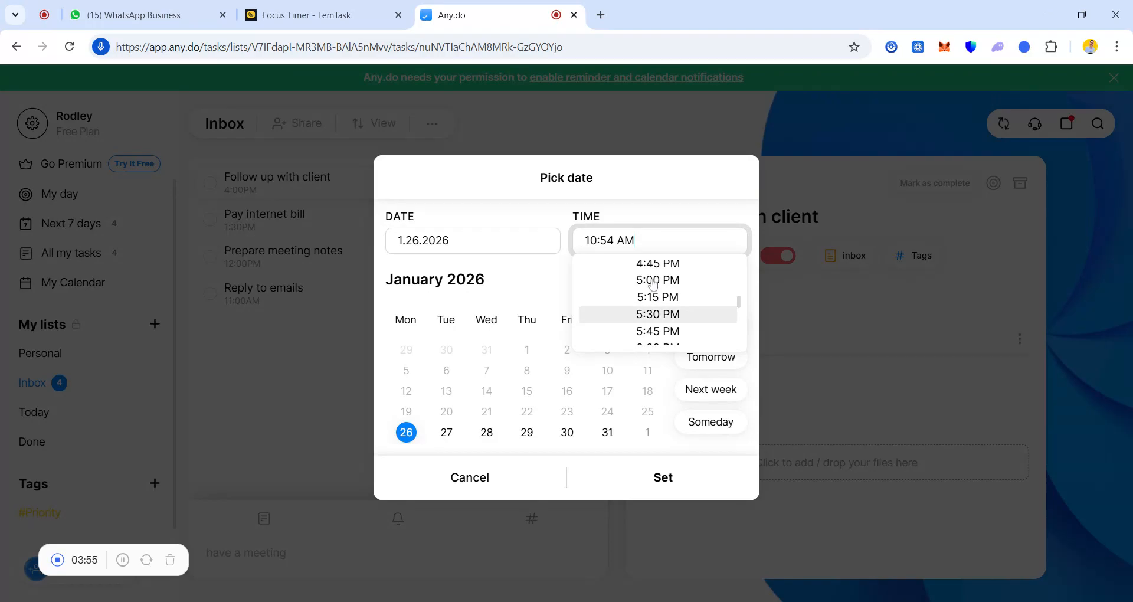
click(656, 264)
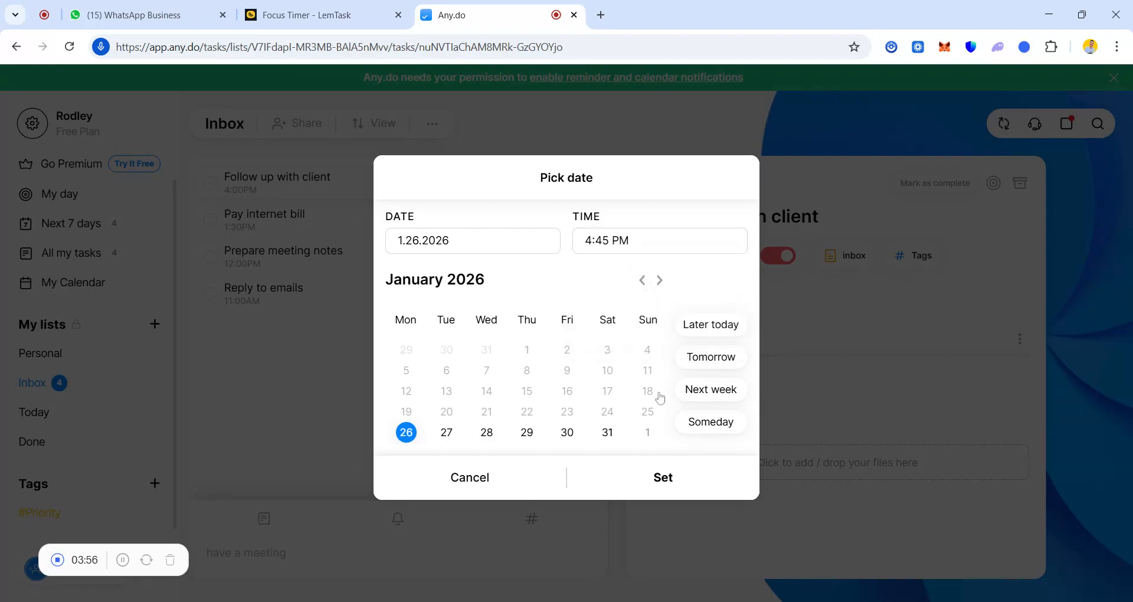
click(661, 480)
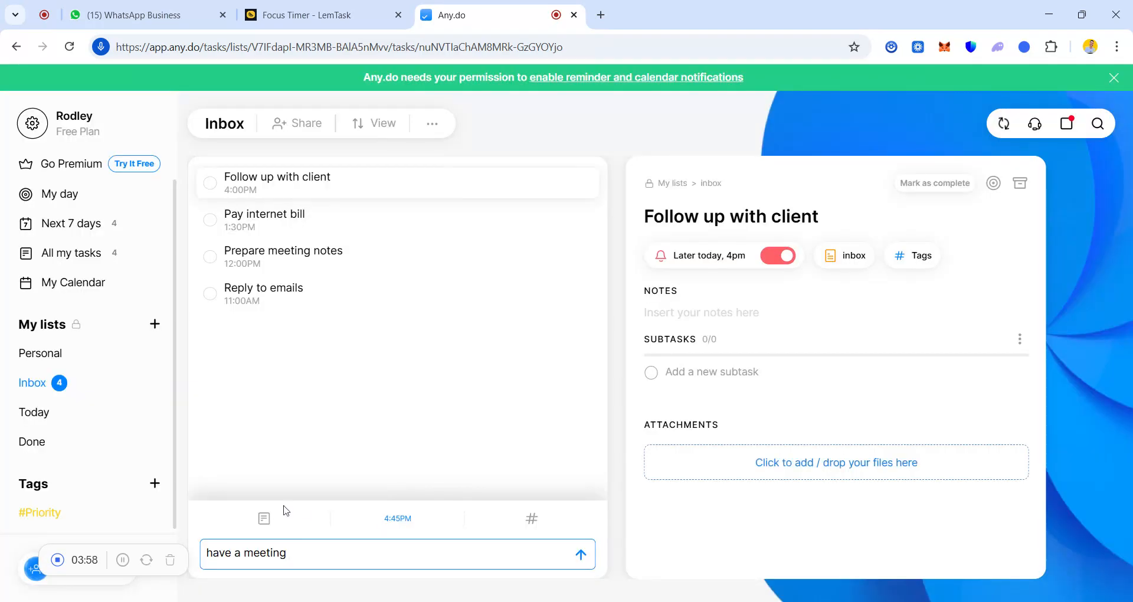
Assign the "have a meeting" task to the inbox list and add it
click(263, 519)
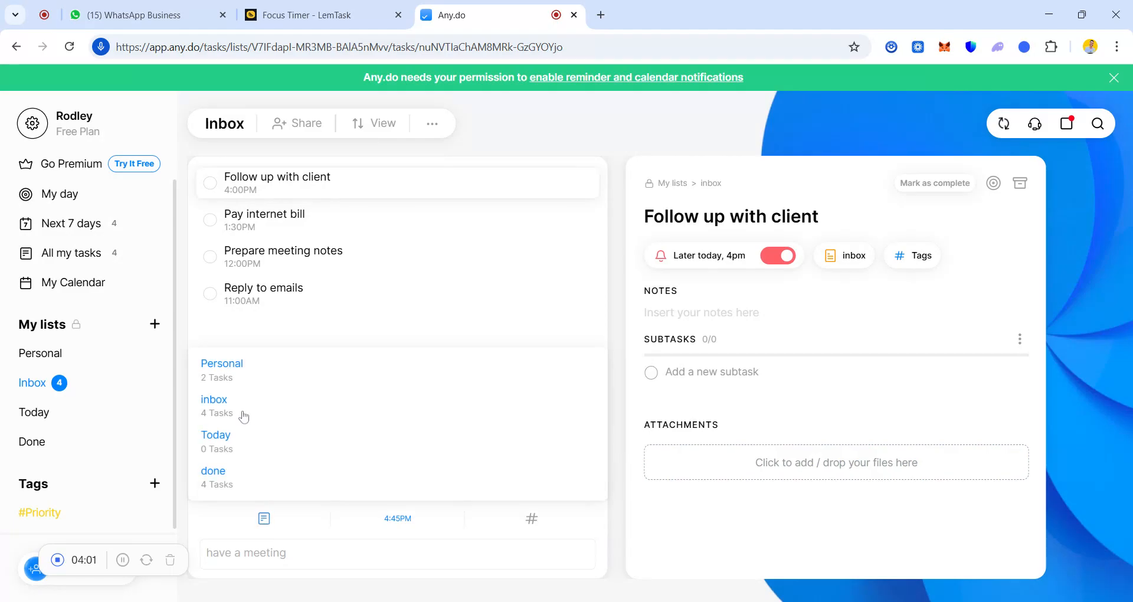
click(244, 416)
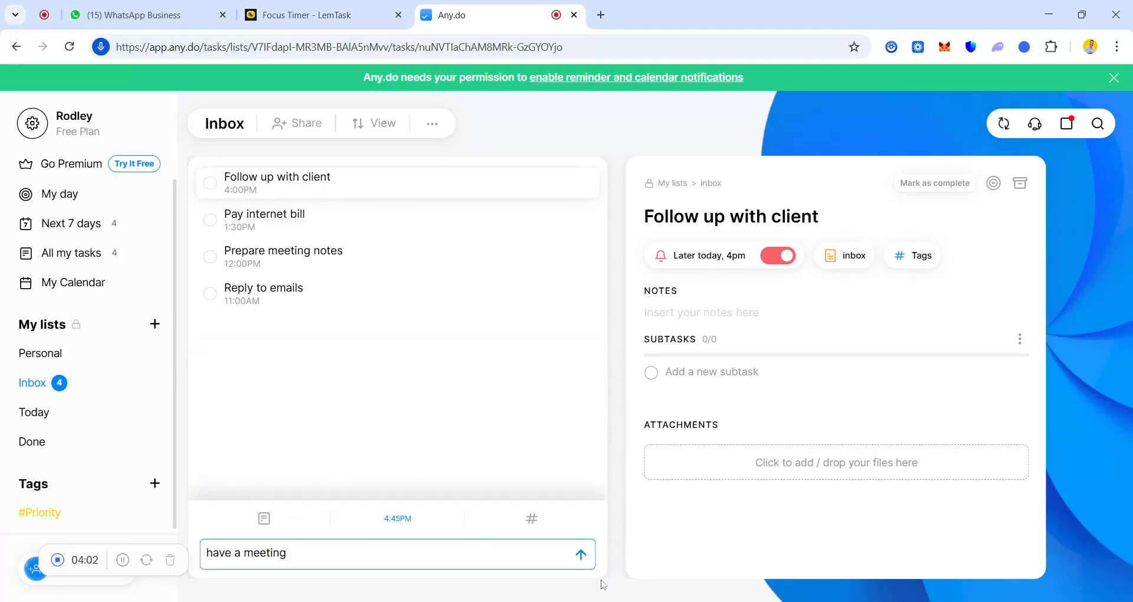
click(583, 556)
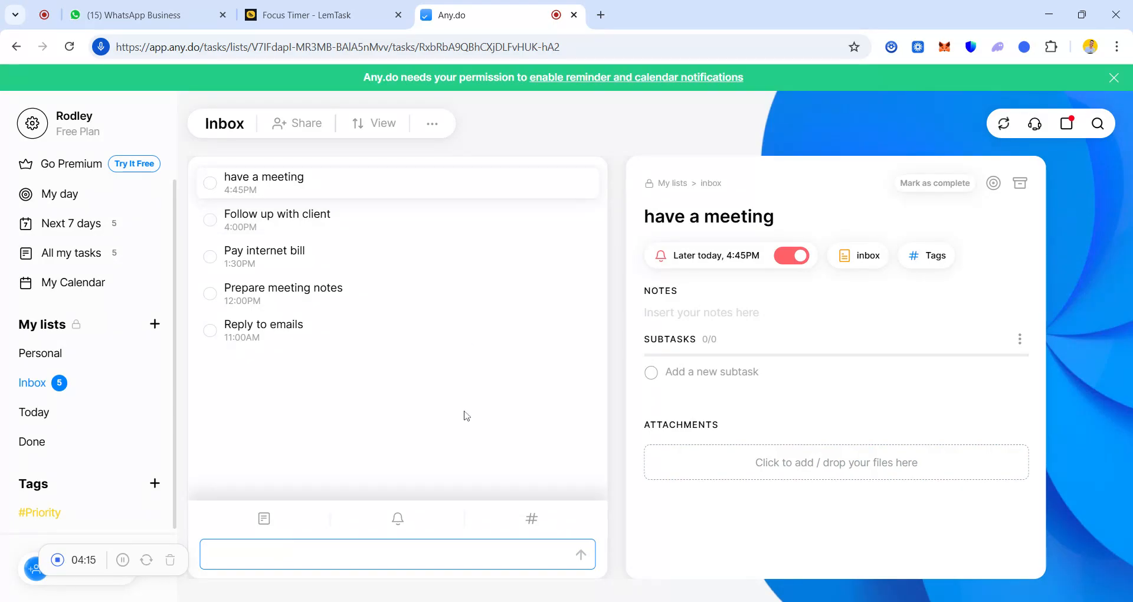
Review the suggested tasks due today in My day and return to the Inbox list
click(79, 203)
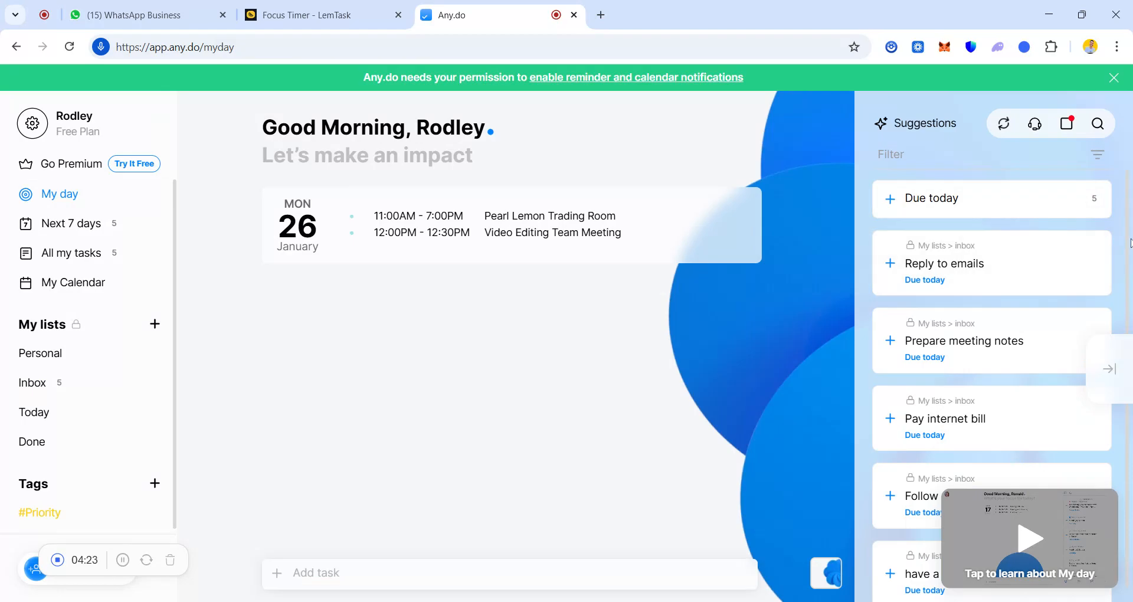
drag(951, 267, 966, 376)
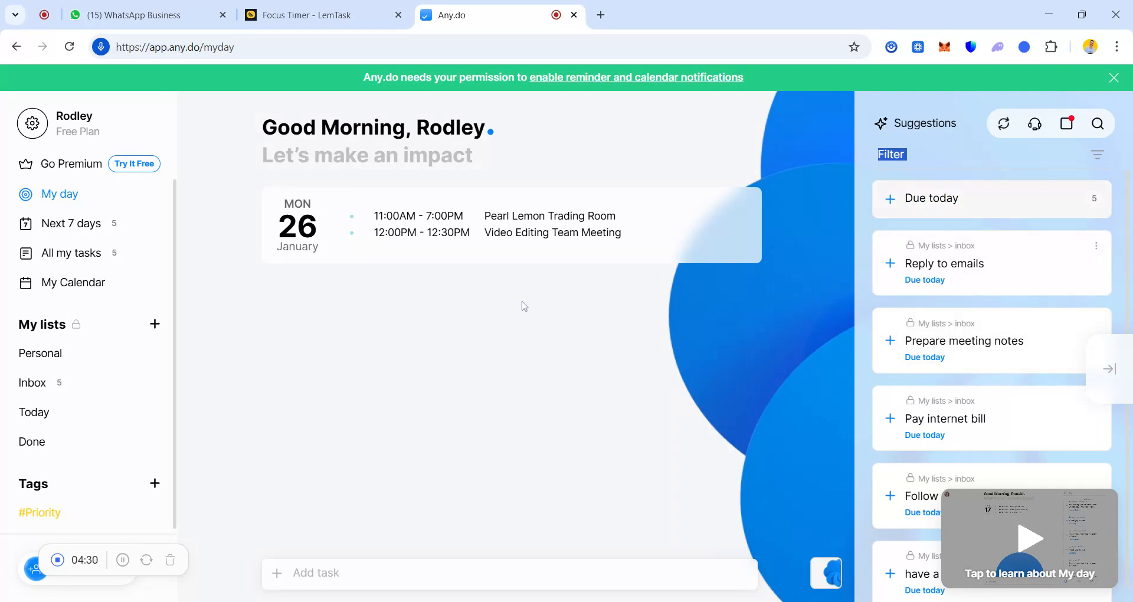
click(67, 387)
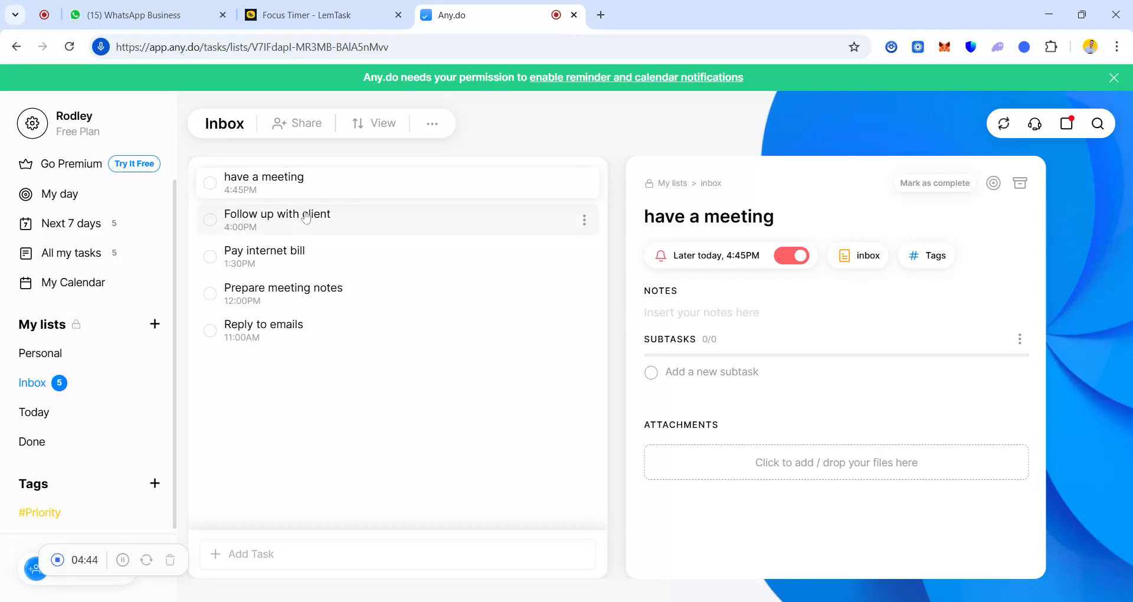
Move all five Inbox tasks, from "have a meeting" to "Reply to emails", into the Today list
drag(317, 181, 313, 194)
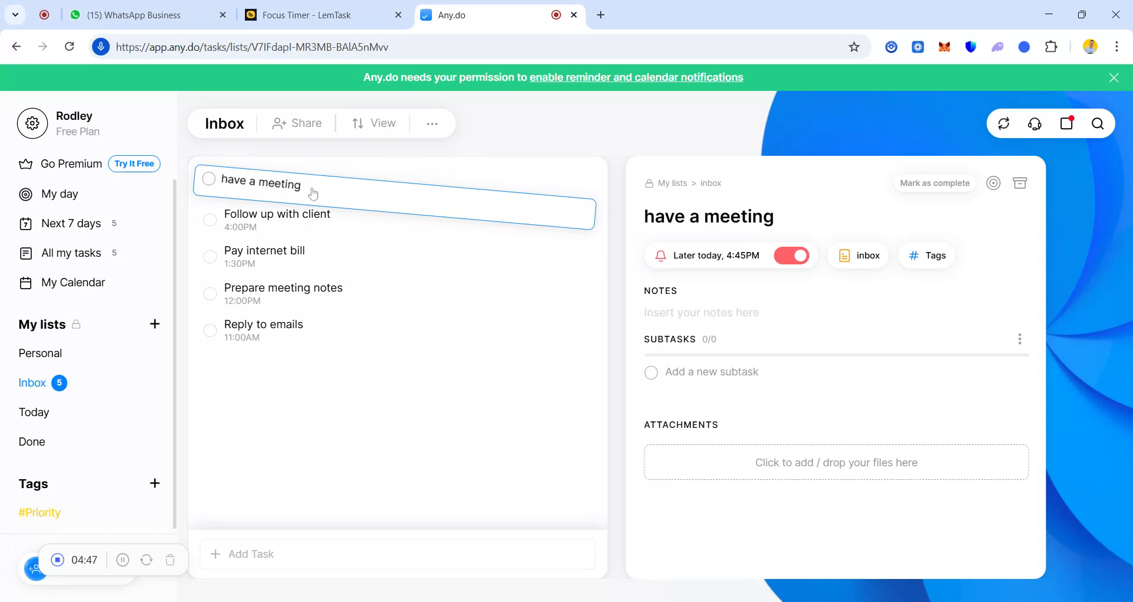
drag(313, 194, 89, 416)
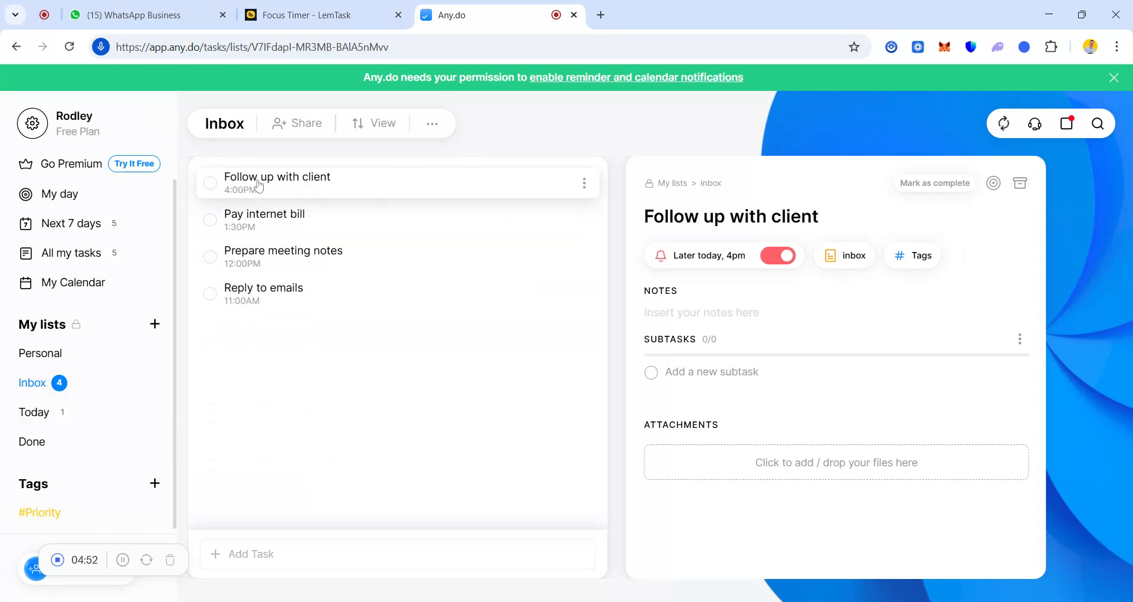
drag(259, 188, 132, 413)
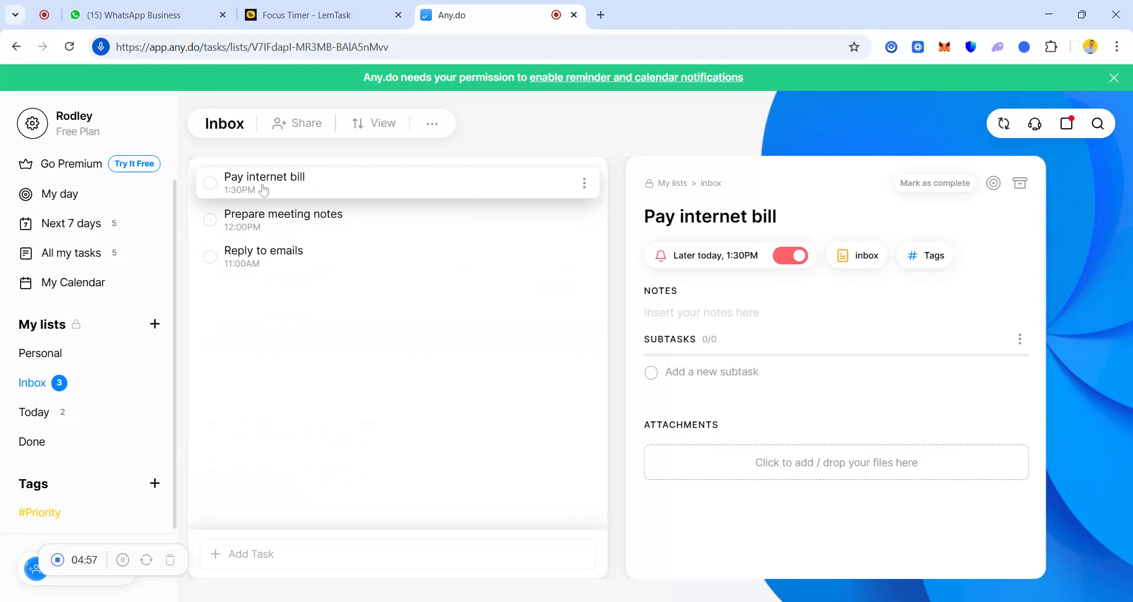
drag(264, 189, 65, 413)
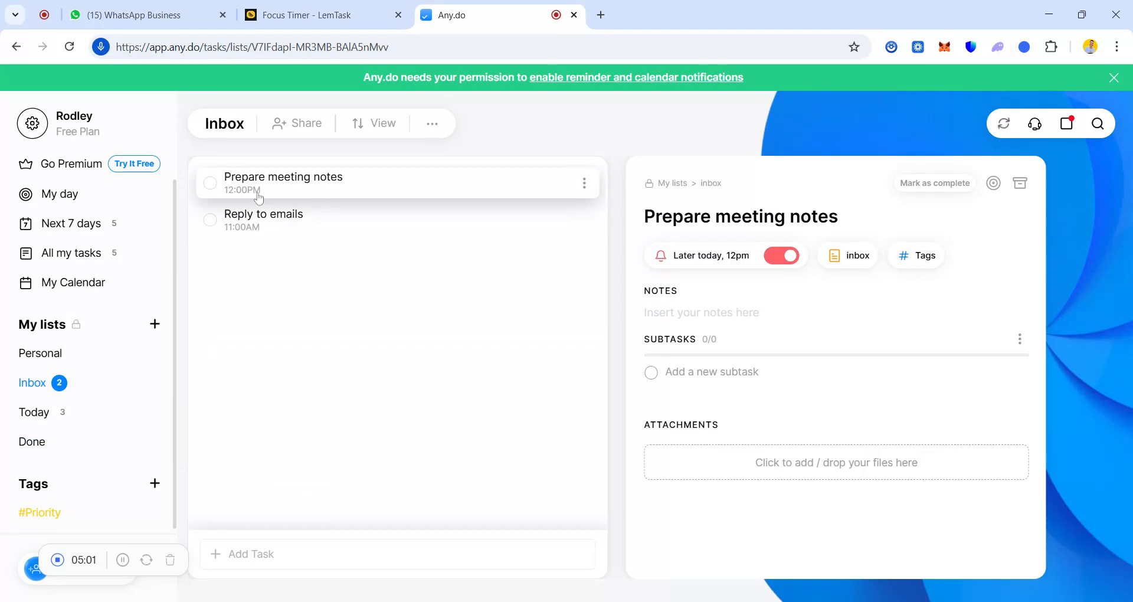
drag(258, 197, 101, 401)
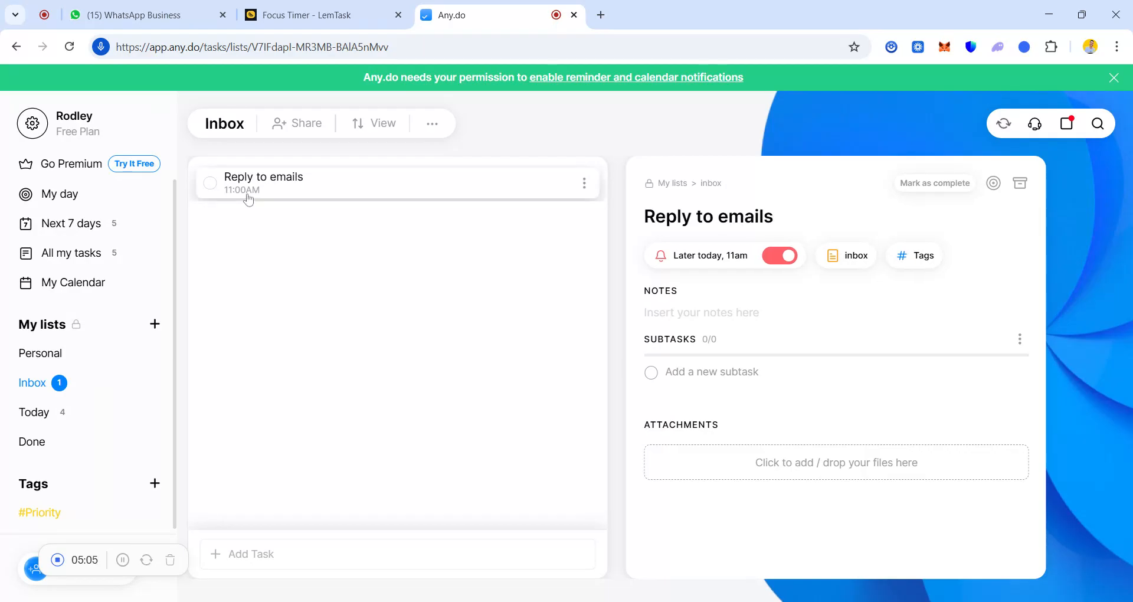
drag(249, 200, 61, 407)
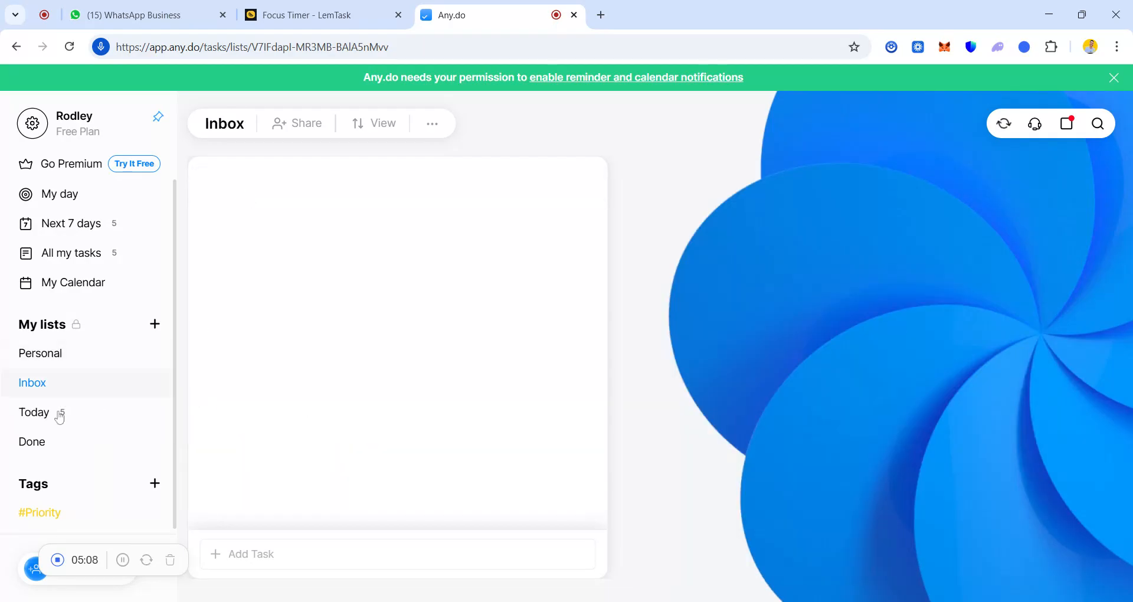
From the Today list, move "Reply to emails", "Prepare meeting notes" and "Pay internet bill" to the Done list
click(60, 413)
click(230, 180)
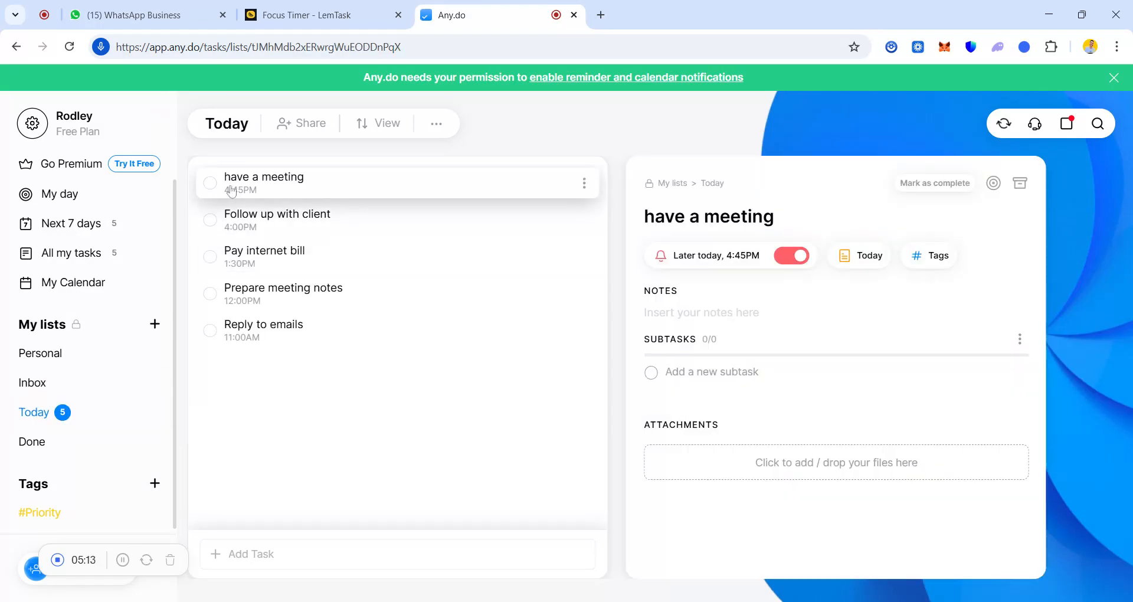
click(243, 342)
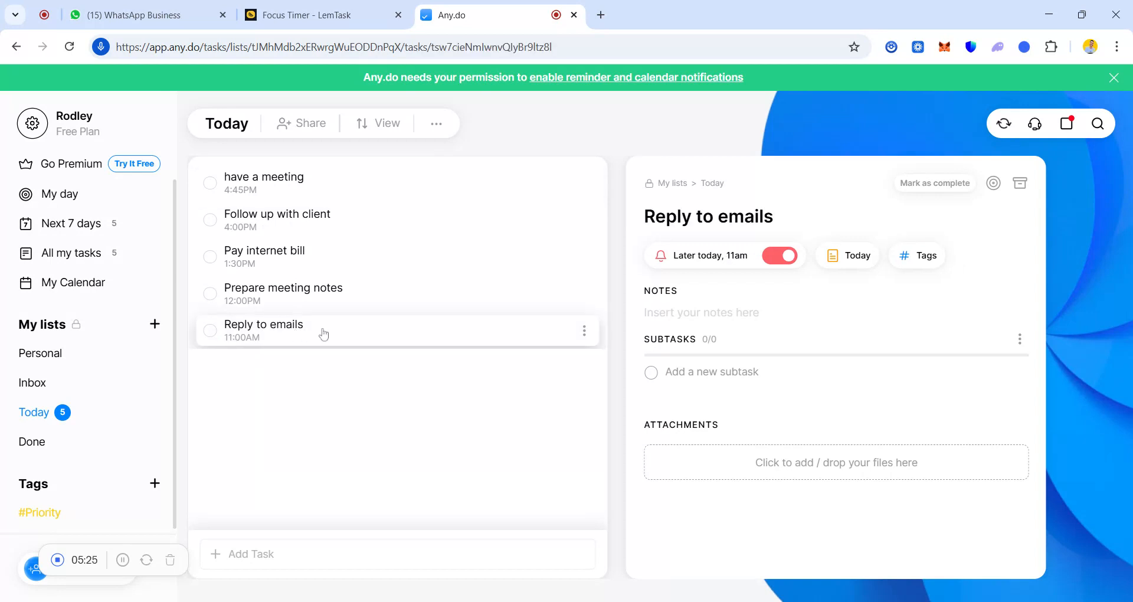
click(301, 341)
drag(300, 341, 71, 442)
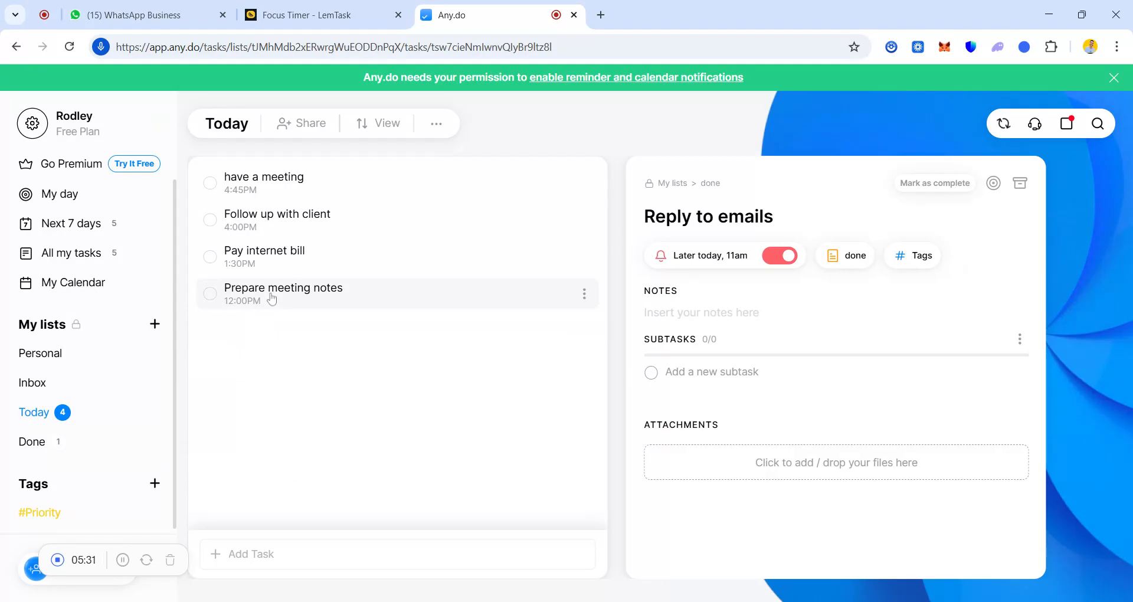
drag(272, 300, 83, 440)
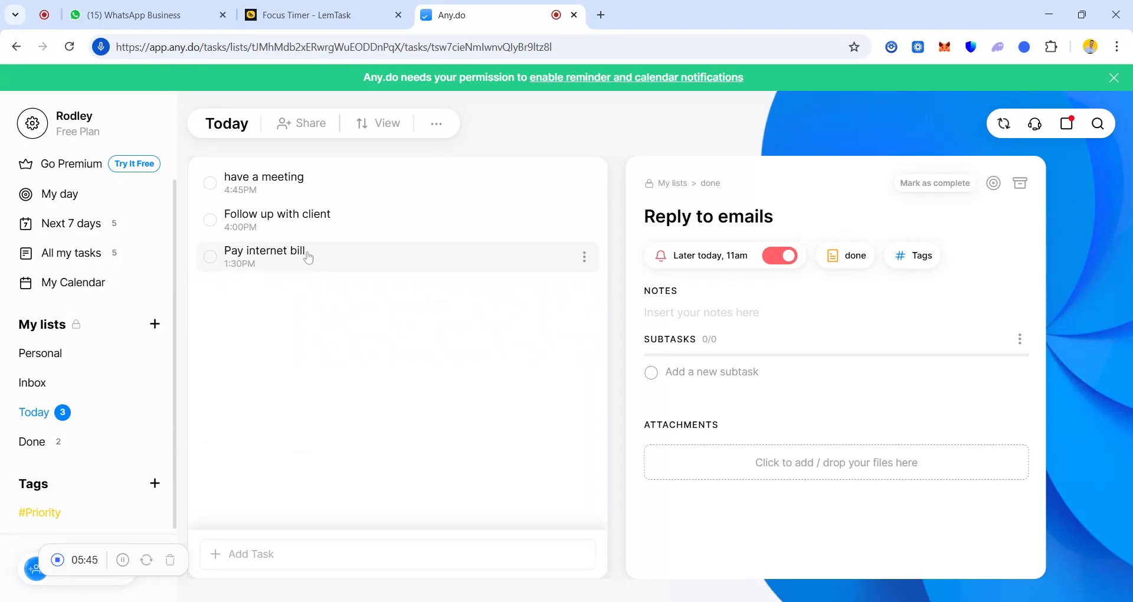
drag(307, 257, 33, 442)
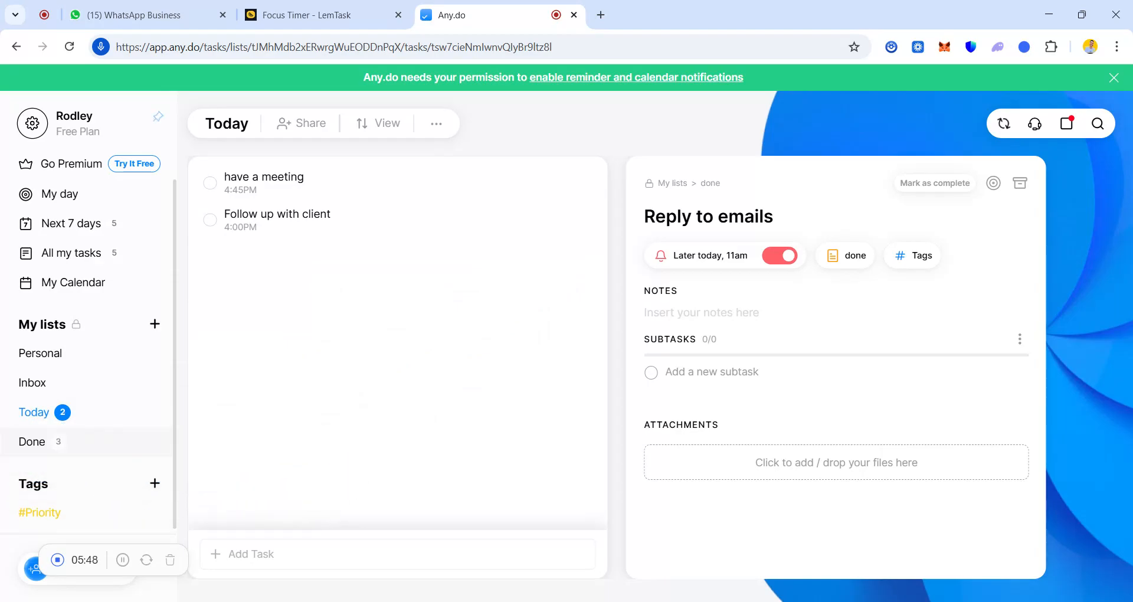
Mark "Reply to emails", "Prepare meeting notes" and "Pay internet bill" as complete in the Done list
click(98, 440)
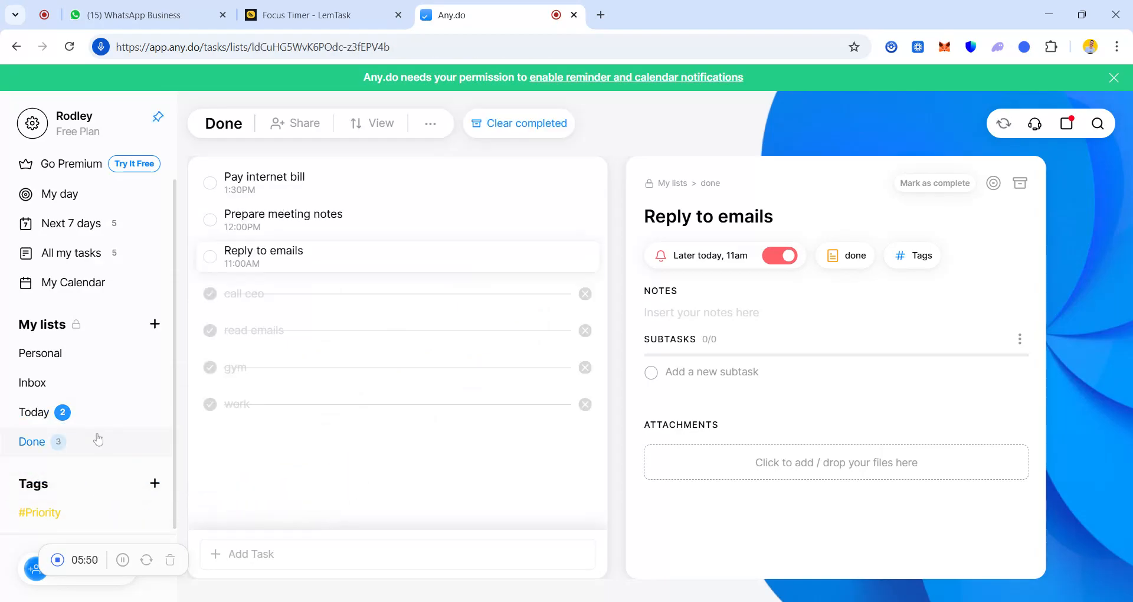
click(210, 257)
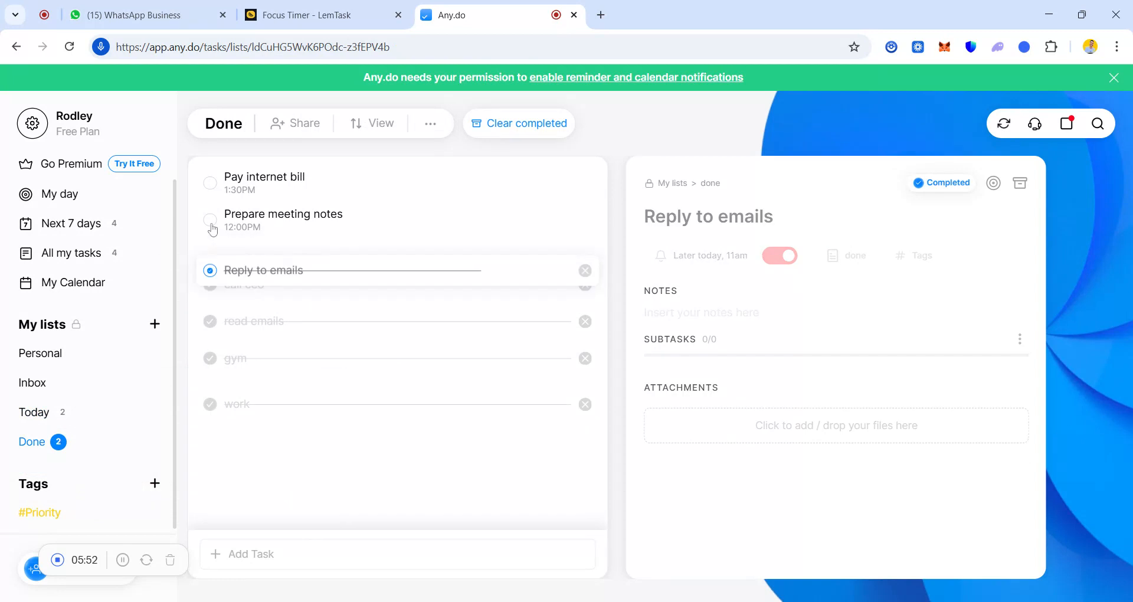
click(210, 219)
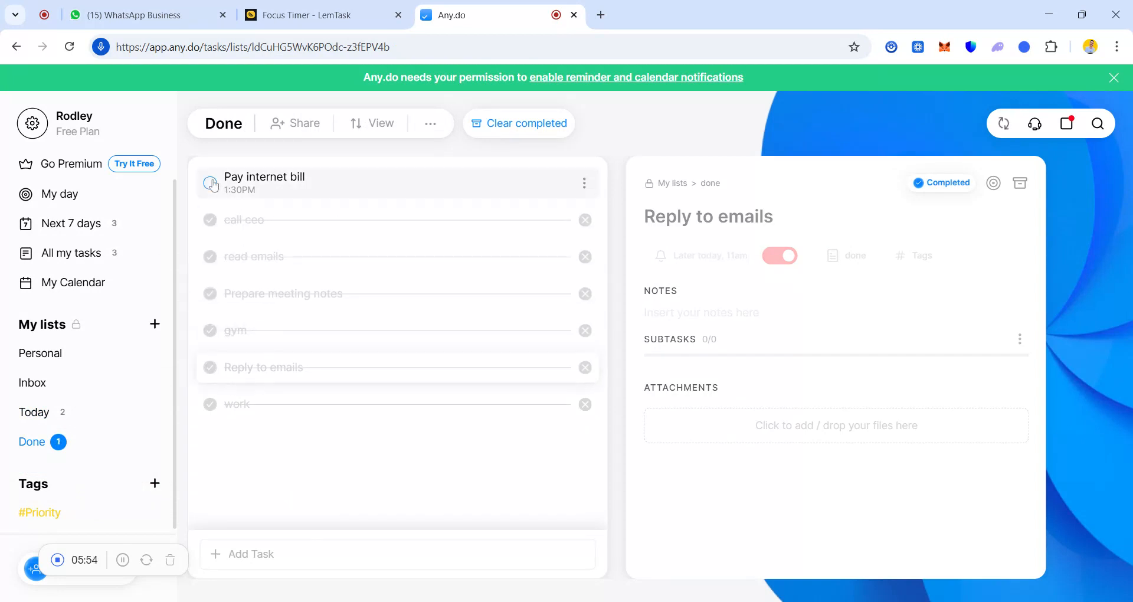
click(210, 182)
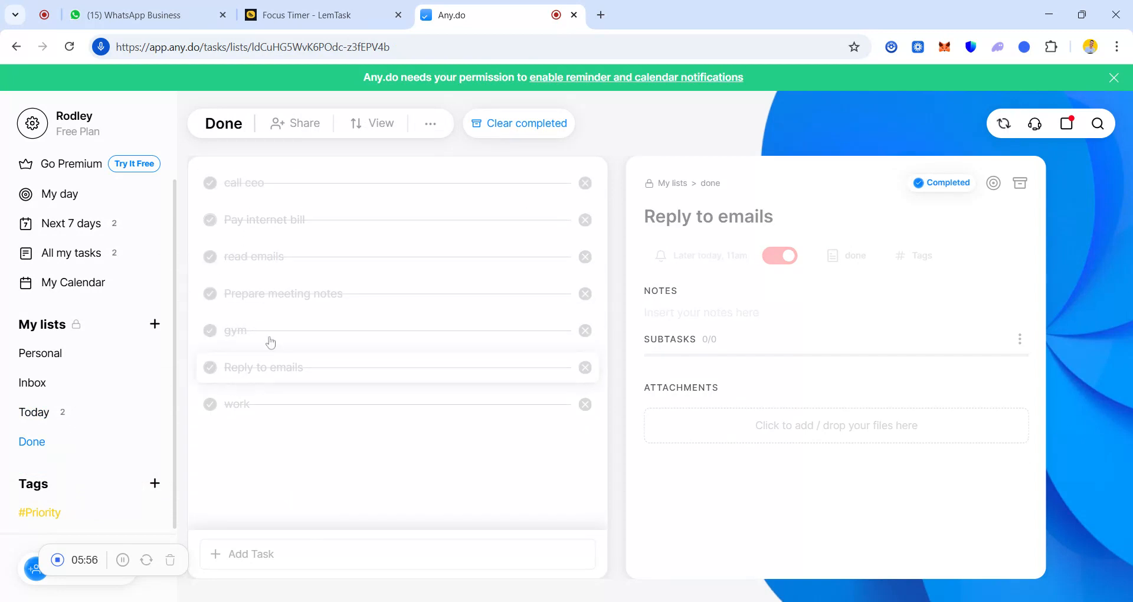
Move the "Follow up with client" task from Today to the Done list and mark it complete there
click(81, 423)
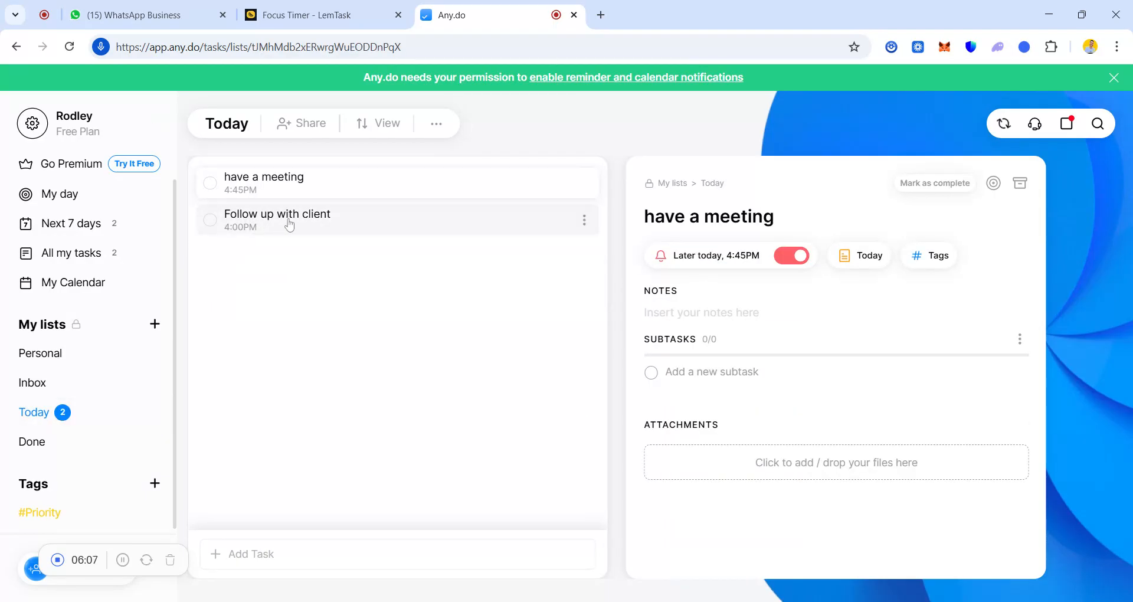
click(210, 221)
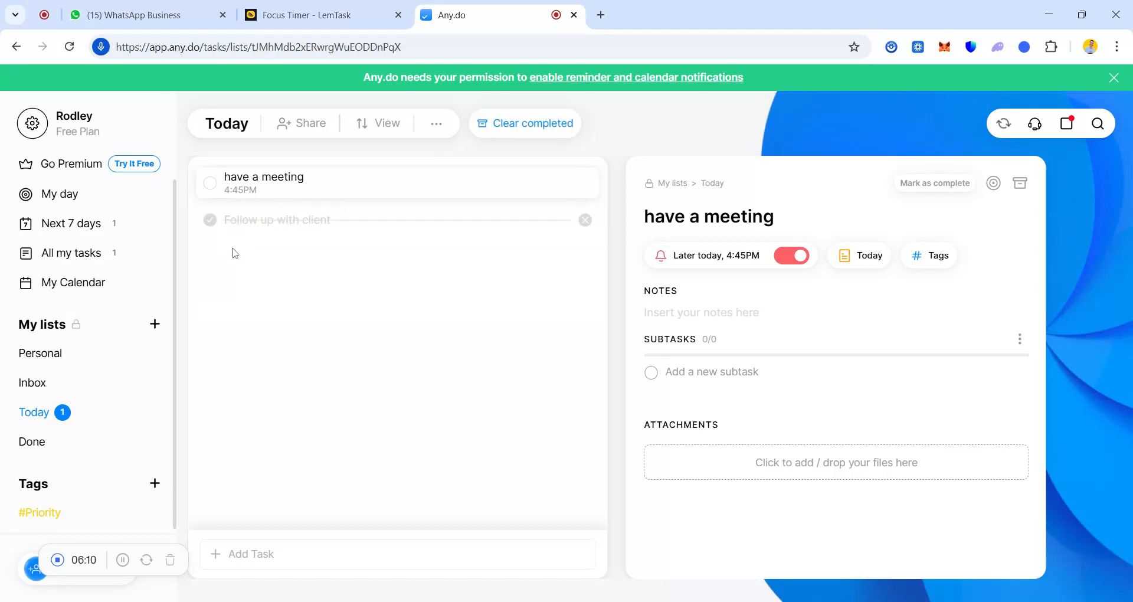
click(209, 220)
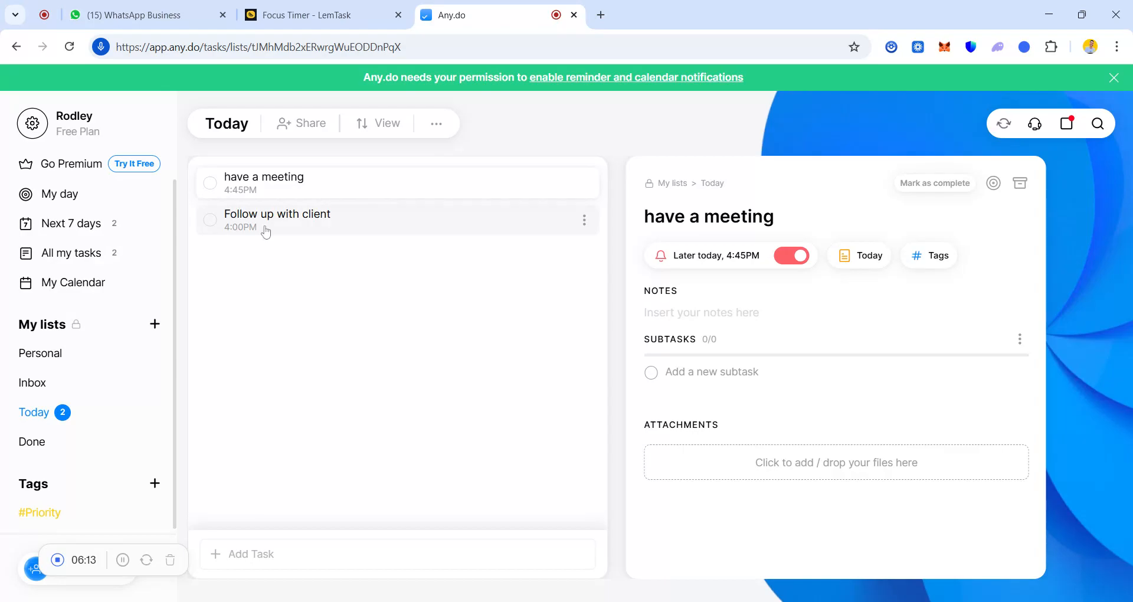
drag(266, 232, 144, 416)
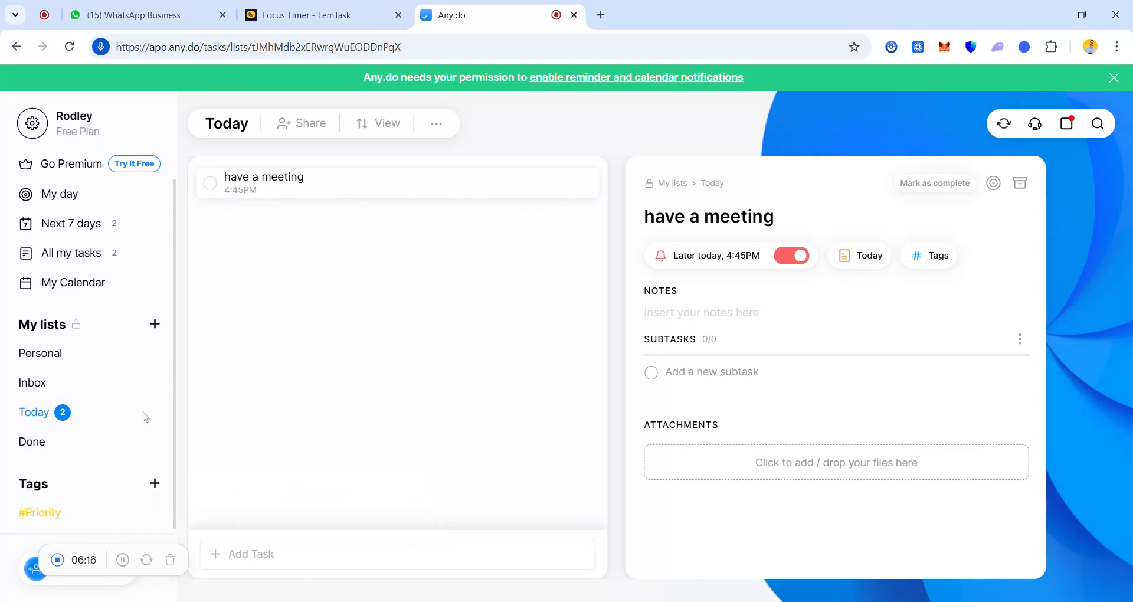
click(60, 443)
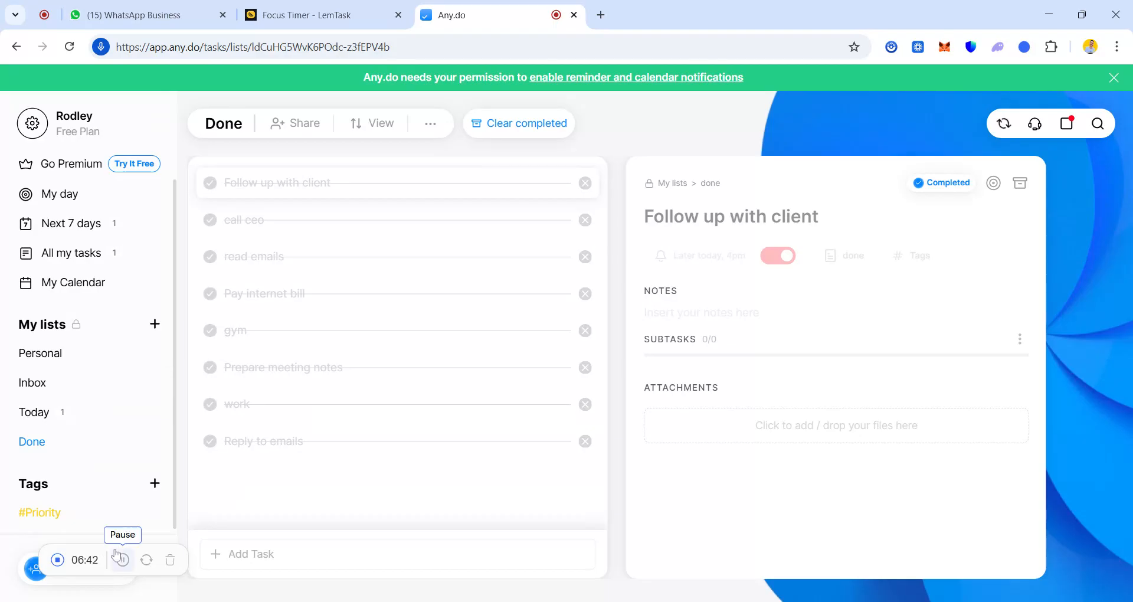
Switch to the LemTask page and look over its account sign-up form
key(ctrl+shift+Tab)
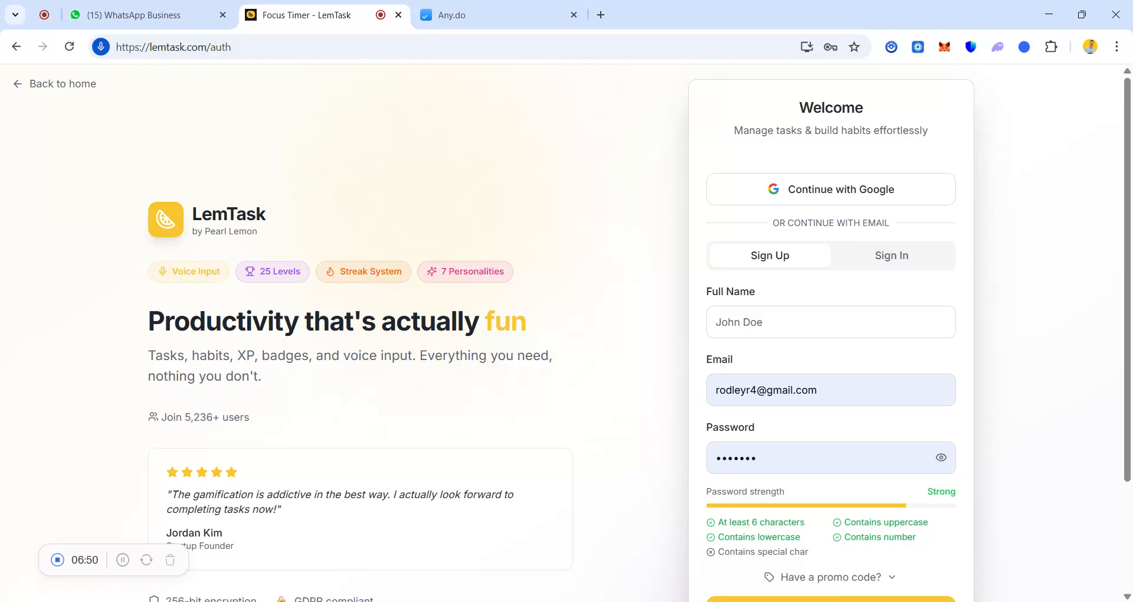
drag(1128, 148, 1131, 213)
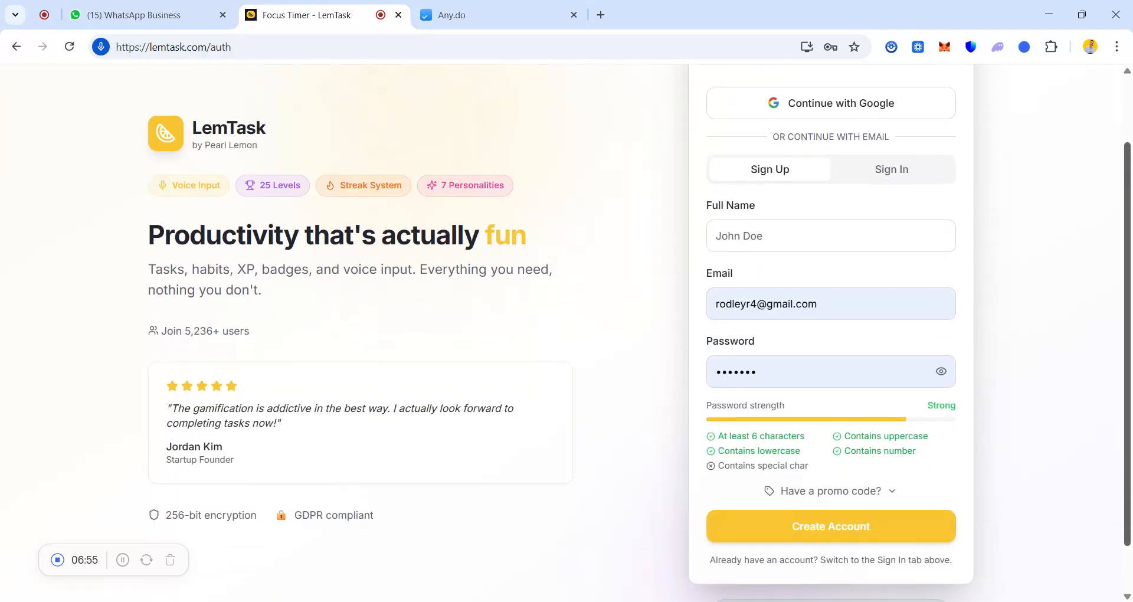
scroll(520, 348, up, 2)
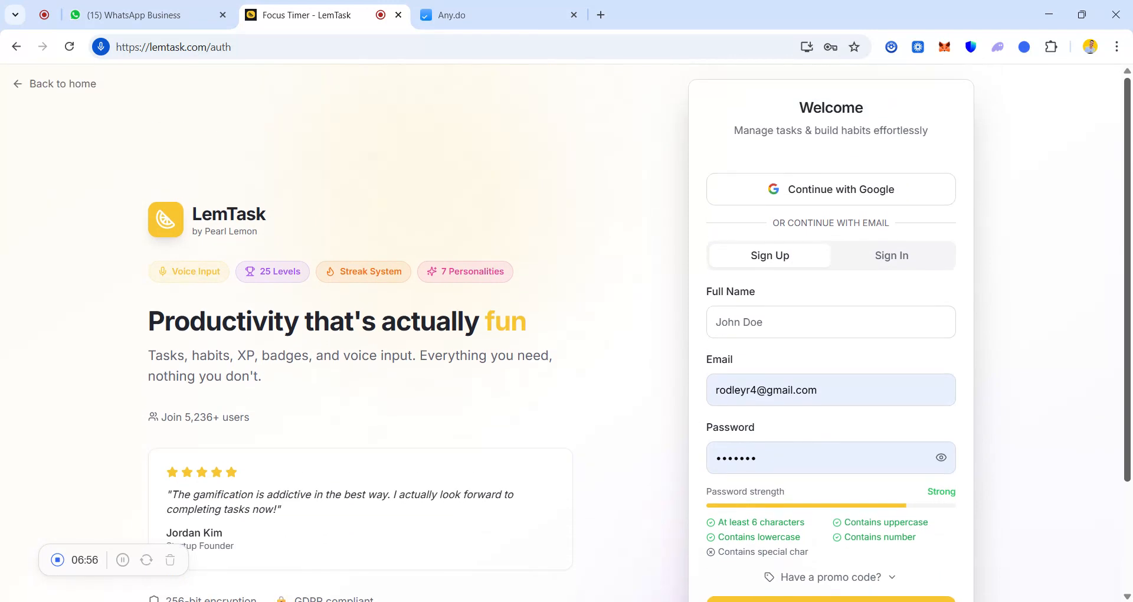
click(123, 561)
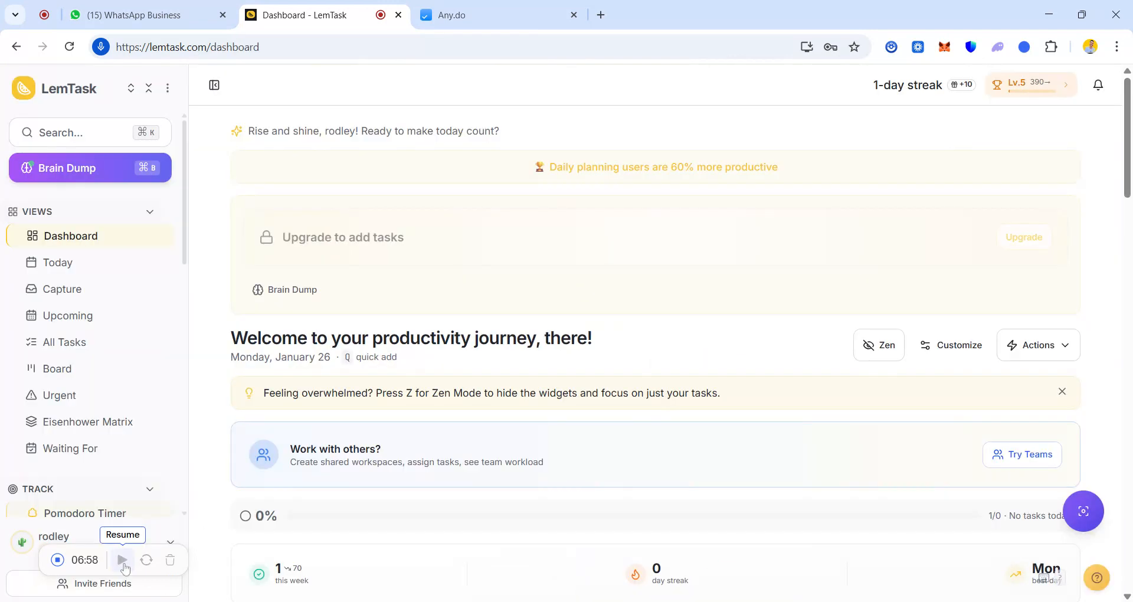
click(123, 561)
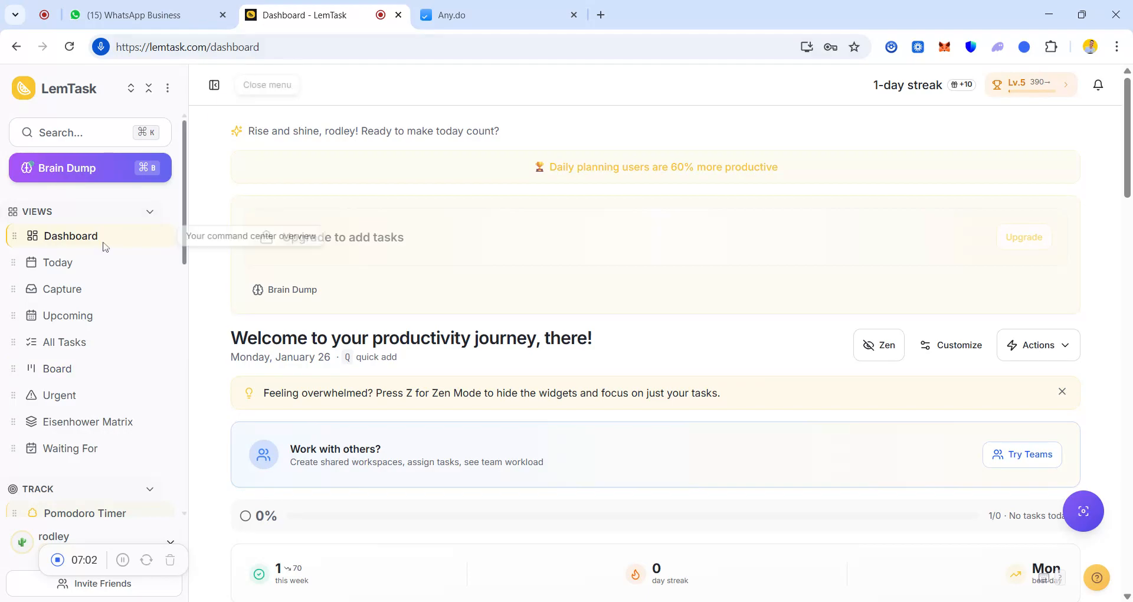
Open Brain Dump and look through its Import, Text, CSV and Audio capture modes, returning to Quick
click(77, 171)
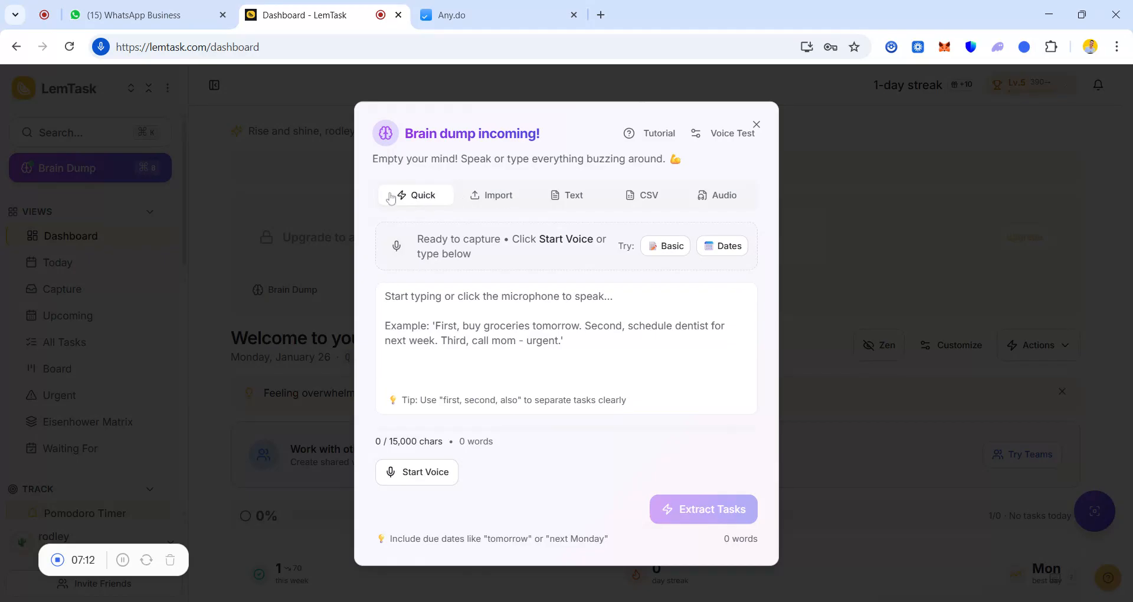
click(506, 202)
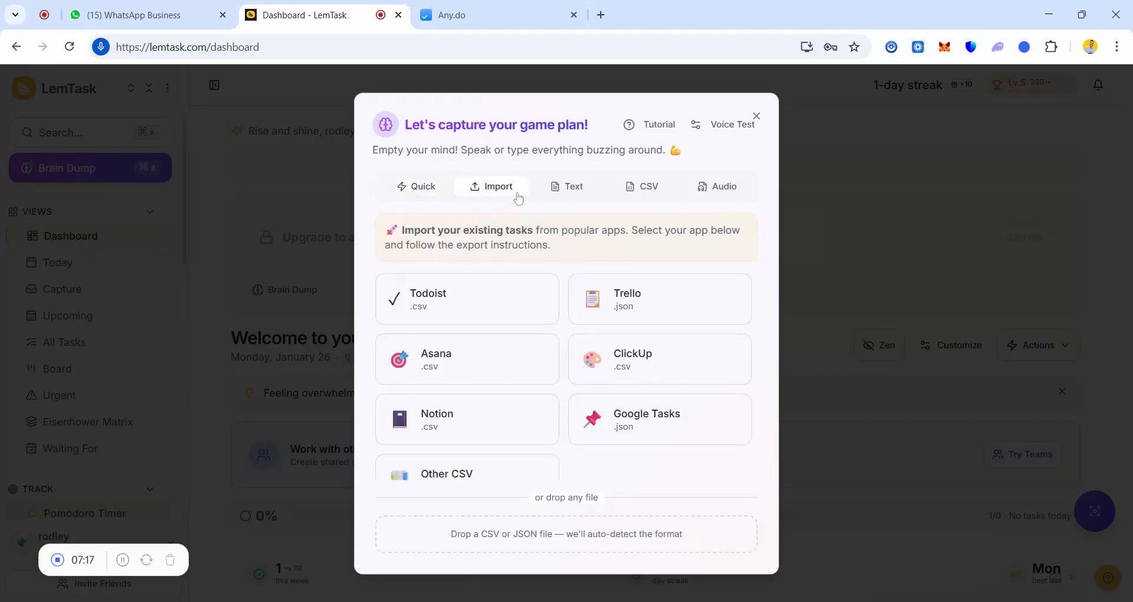
click(574, 190)
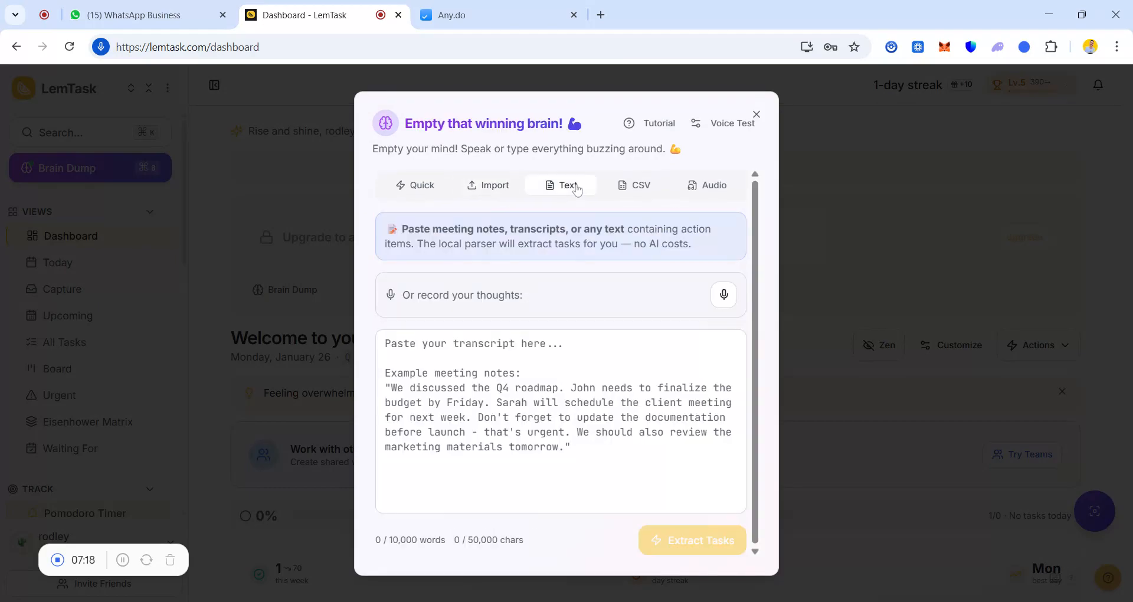
click(632, 186)
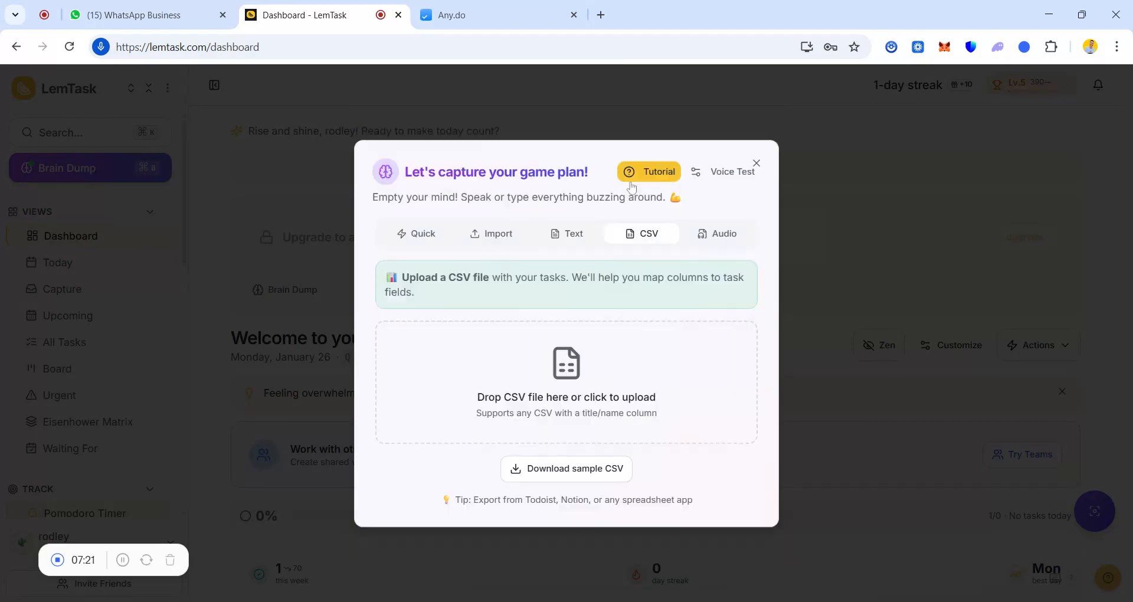
click(718, 234)
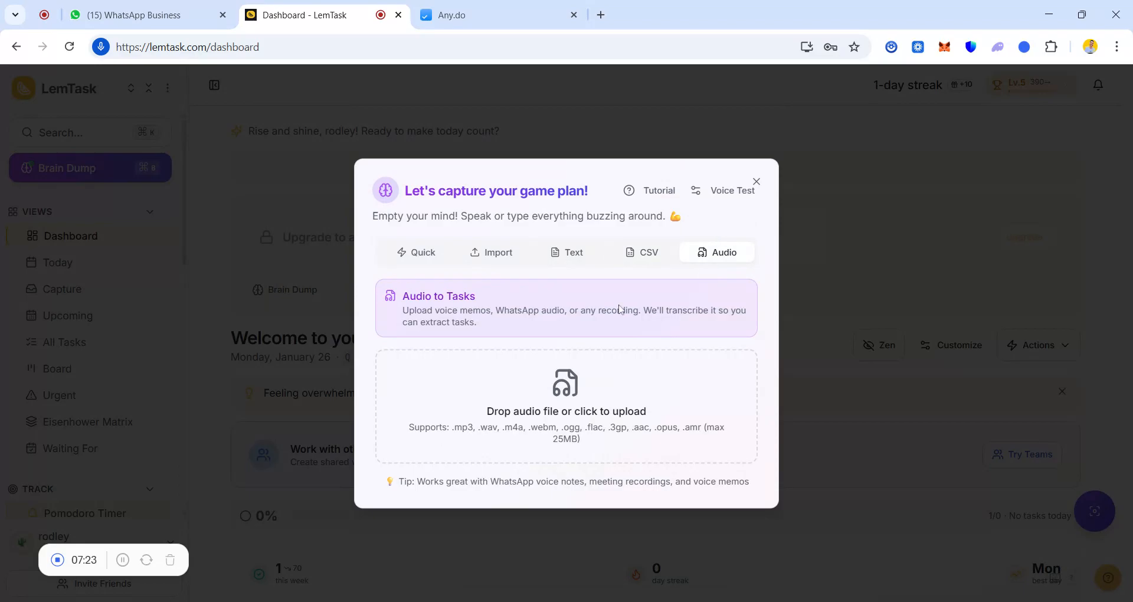
click(425, 252)
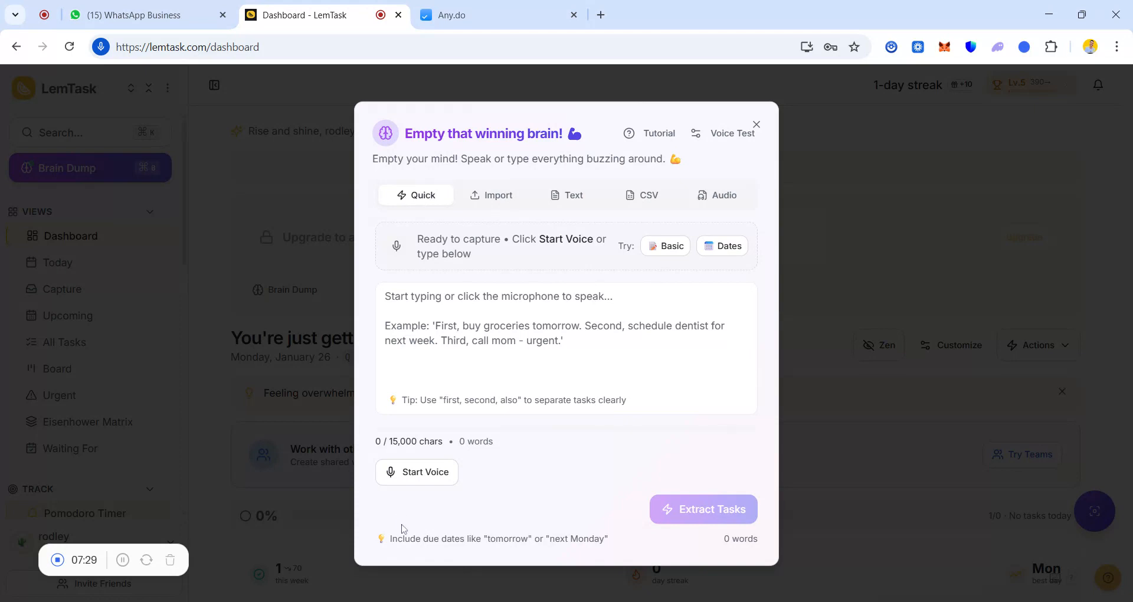
Dictate "having a meeting today" by voice in the Quick brain dump and extract the task from it
click(406, 481)
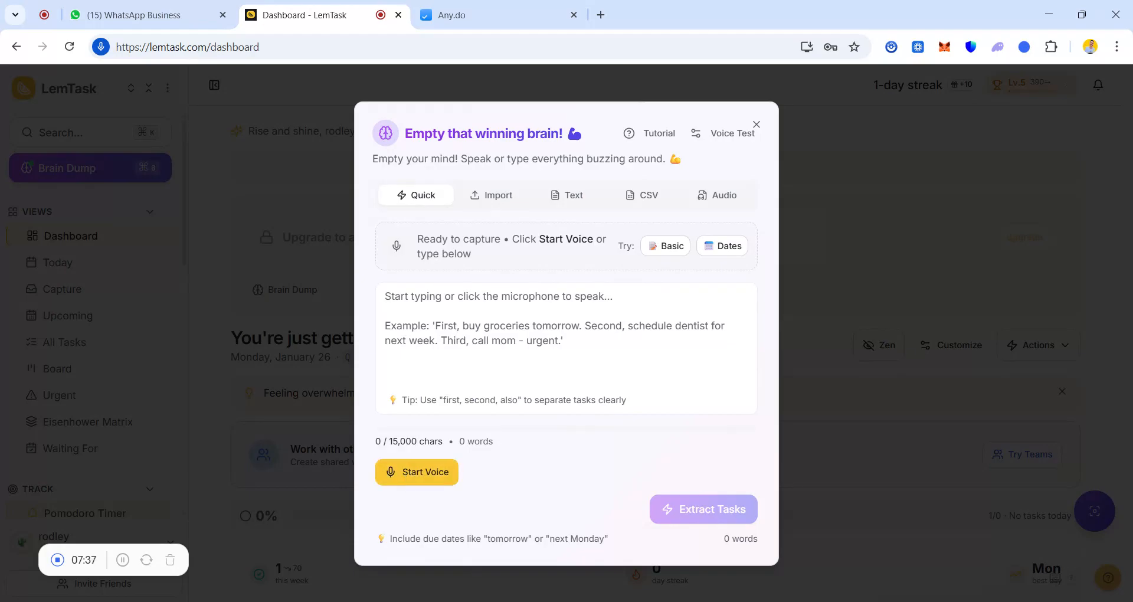
click(429, 481)
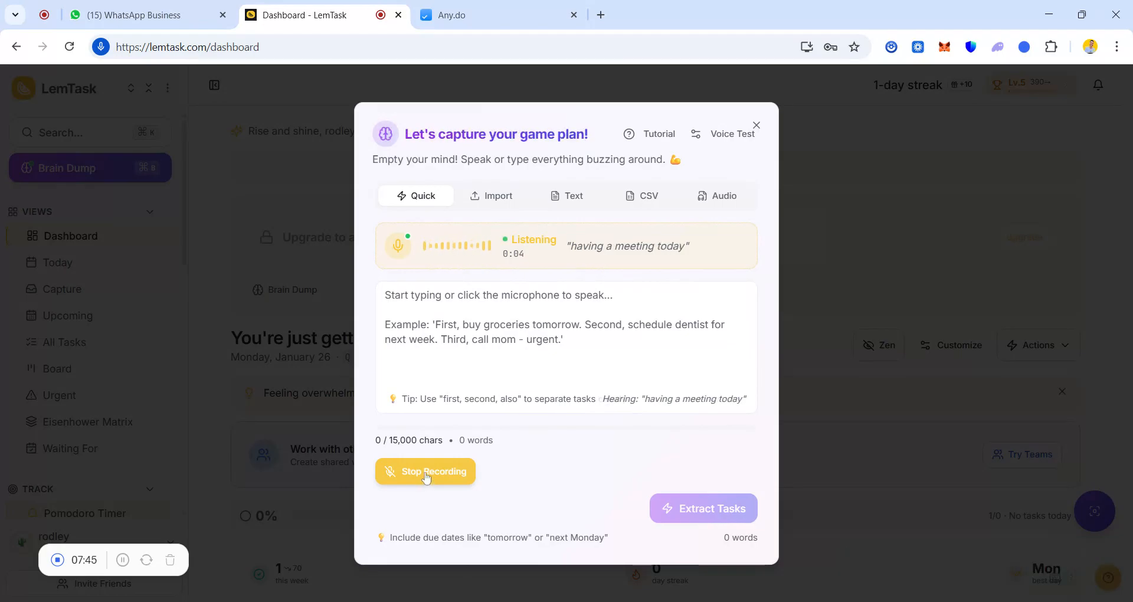
click(425, 475)
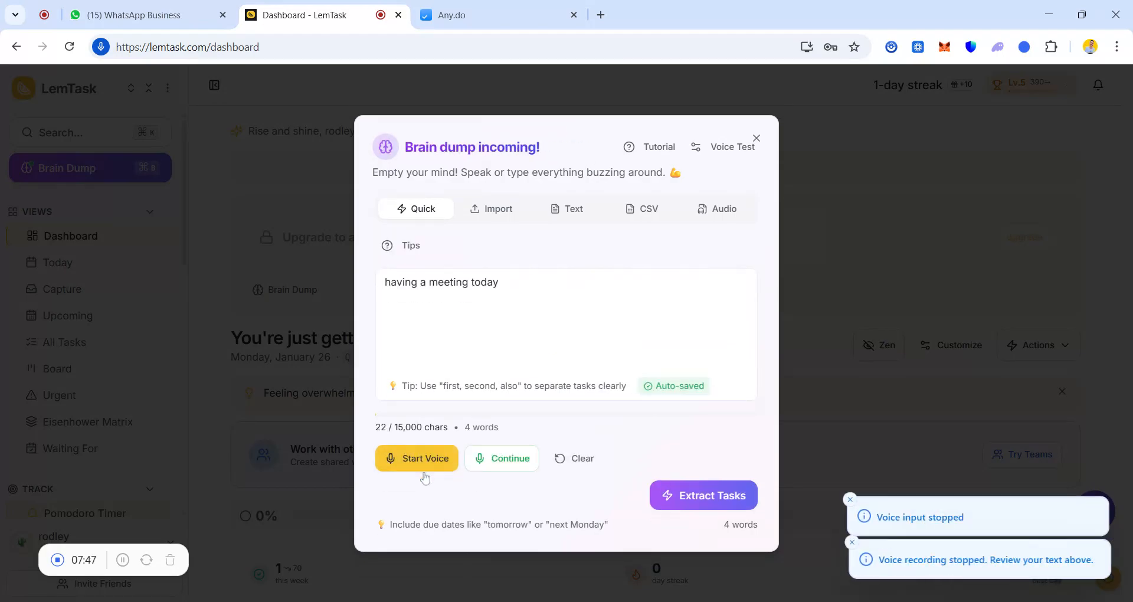
click(680, 495)
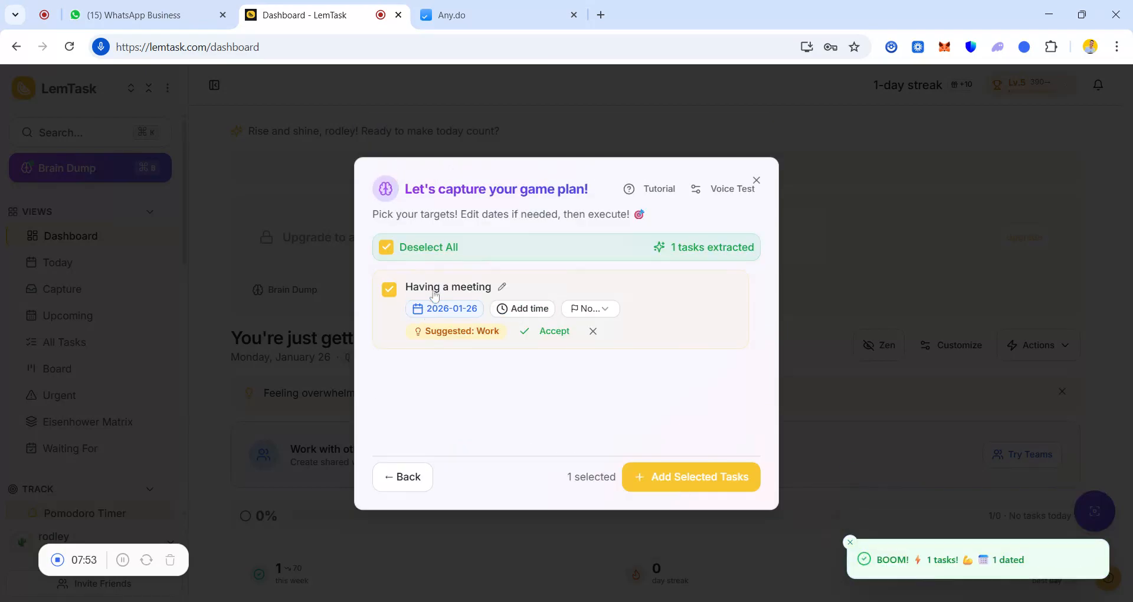
Set the extracted "Having a meeting" task's time to 17:00 and its priority to Medium
click(533, 308)
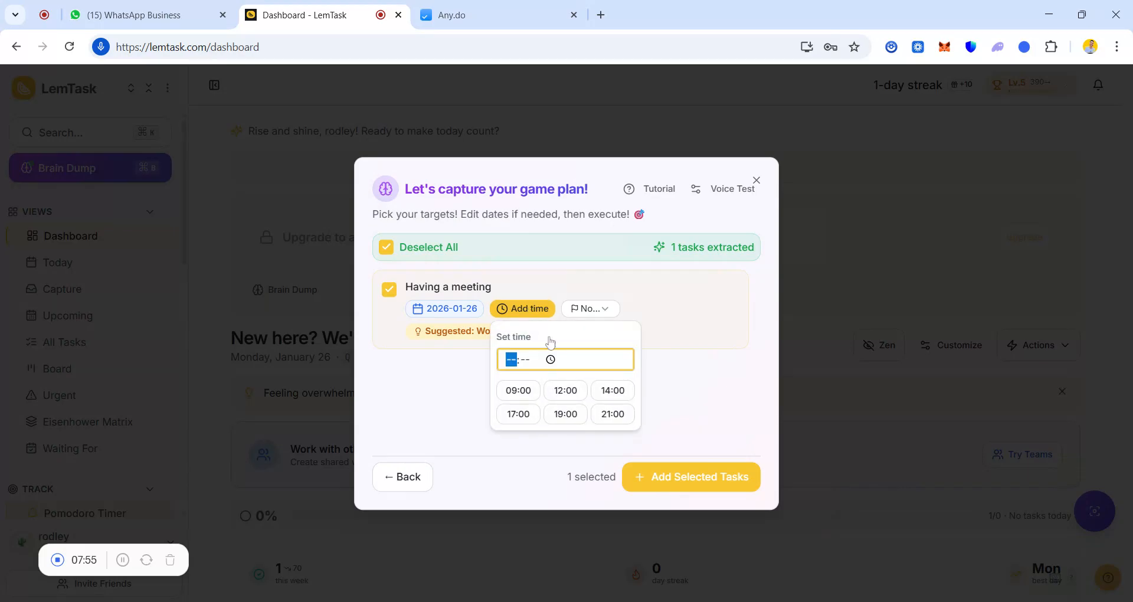
click(573, 396)
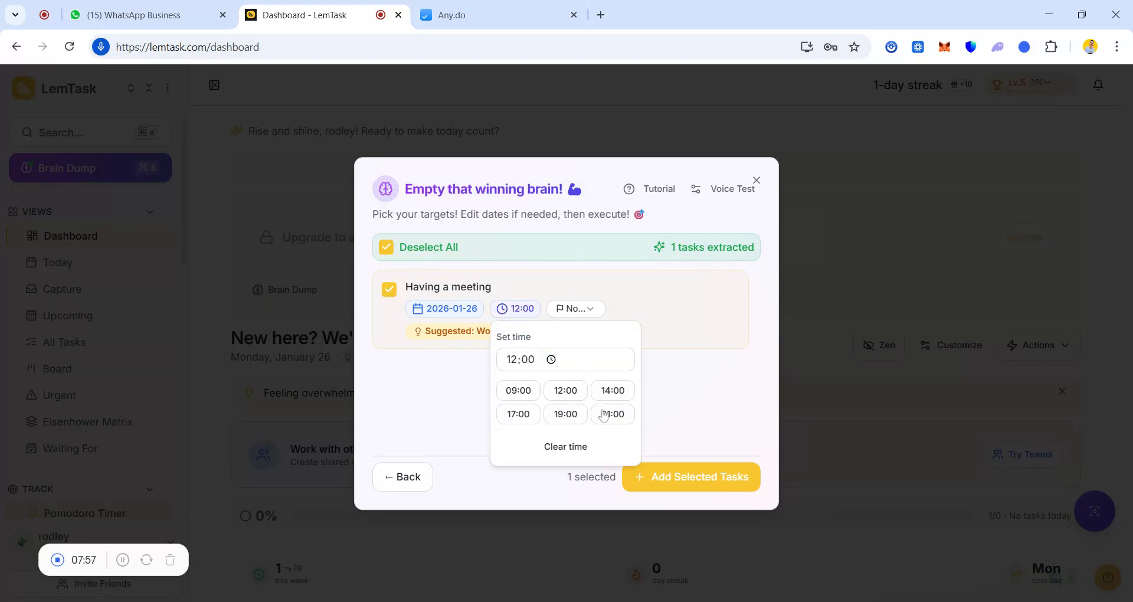
click(537, 416)
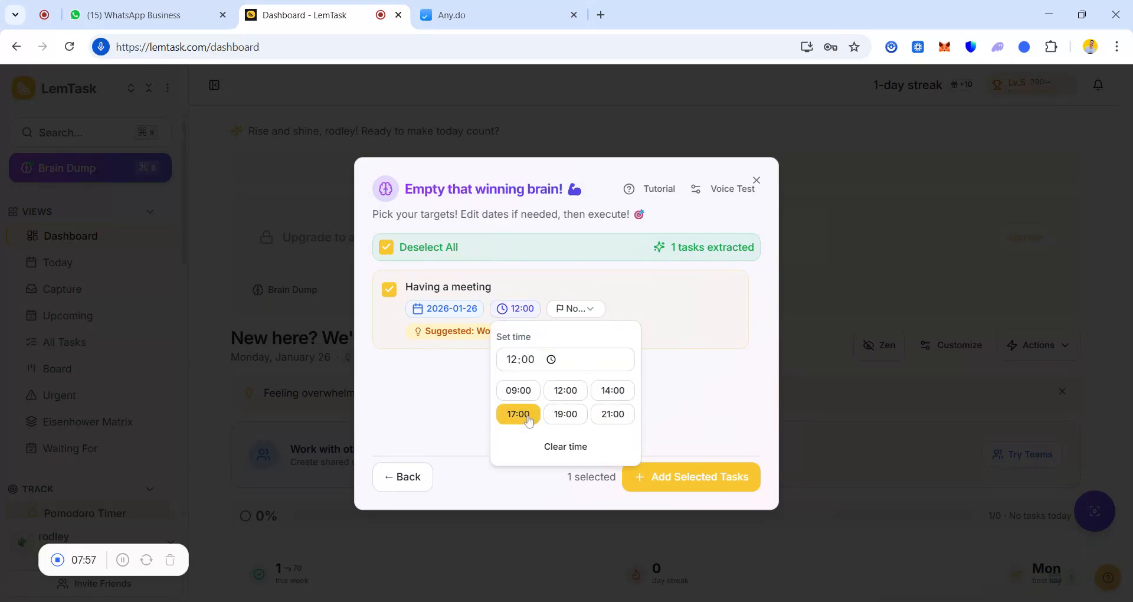
click(573, 309)
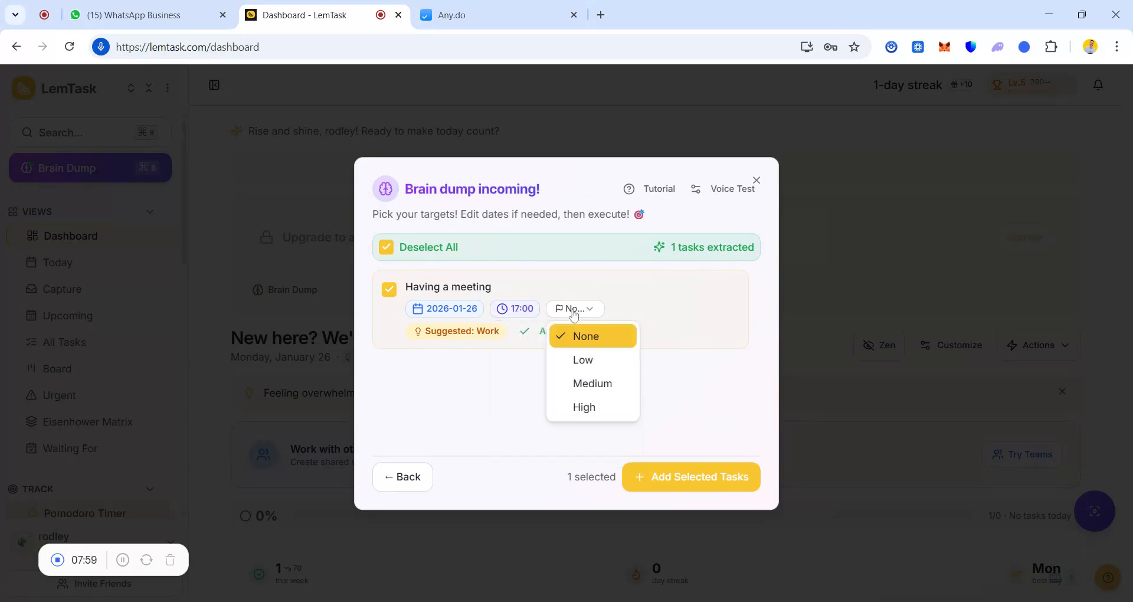
click(587, 385)
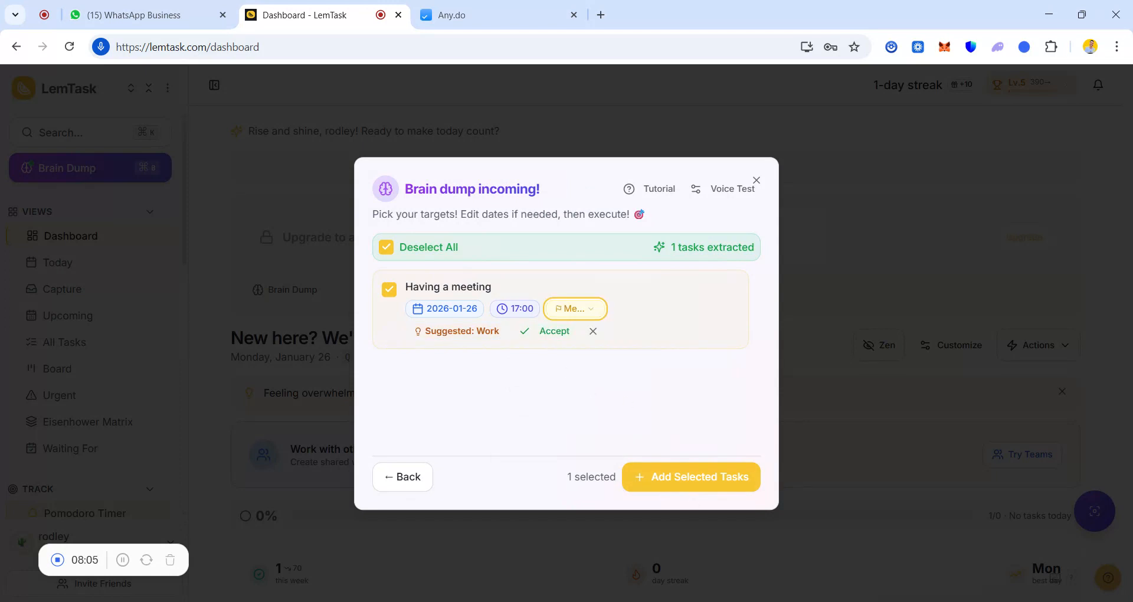
Accept the suggested Work category for "Having a meeting", add the selected task and close Brain Dump
click(537, 338)
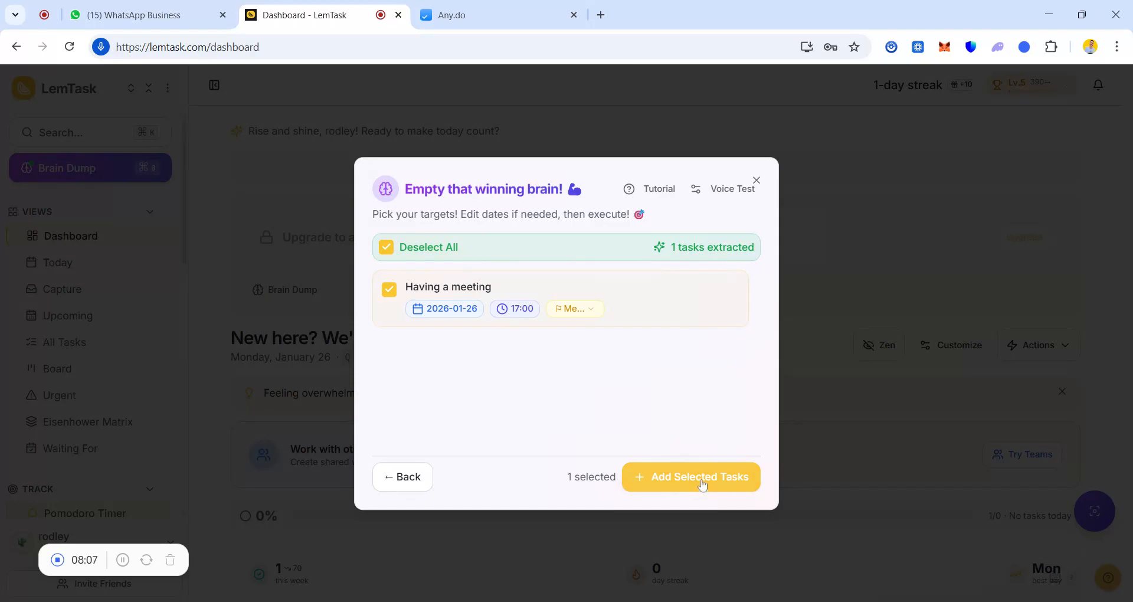
click(702, 485)
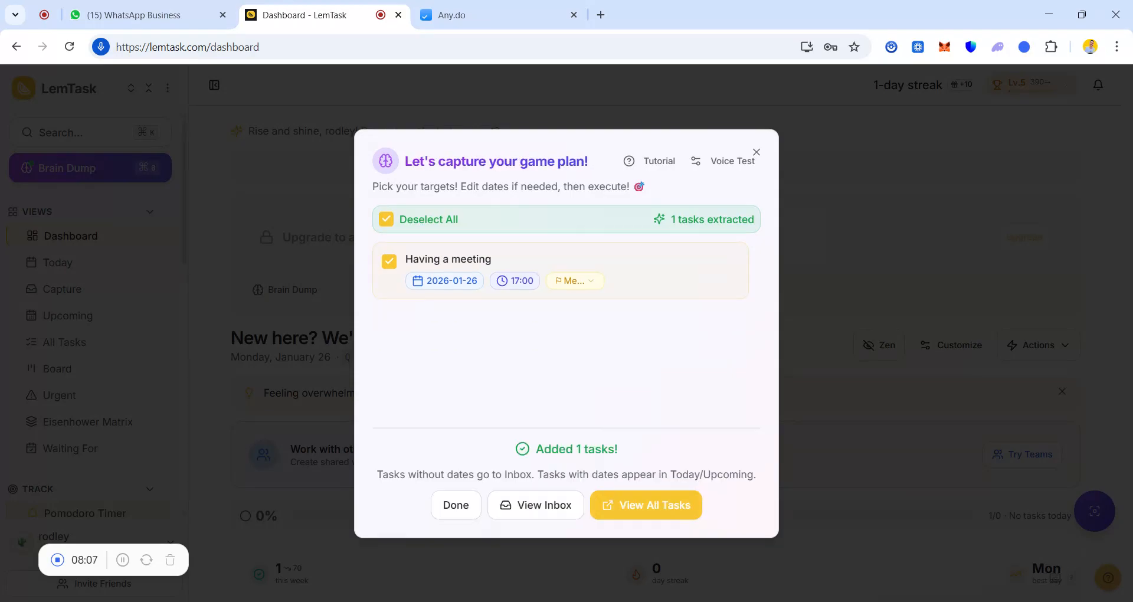
click(756, 153)
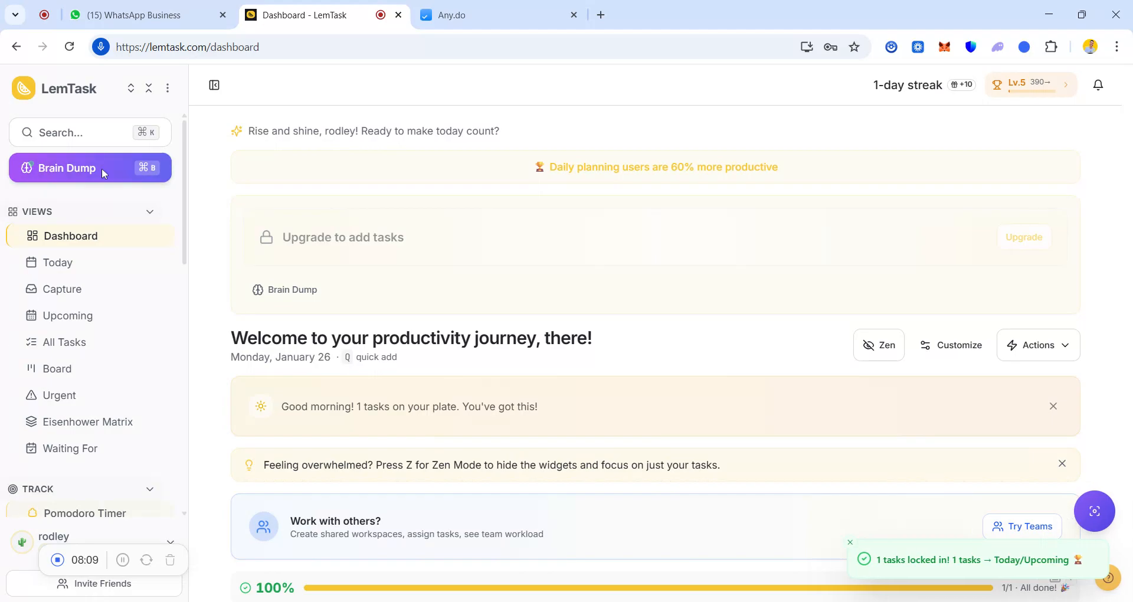
Dictate "reply to clients today" by voice in a new Quick brain dump and extract the task from it
click(101, 167)
click(426, 472)
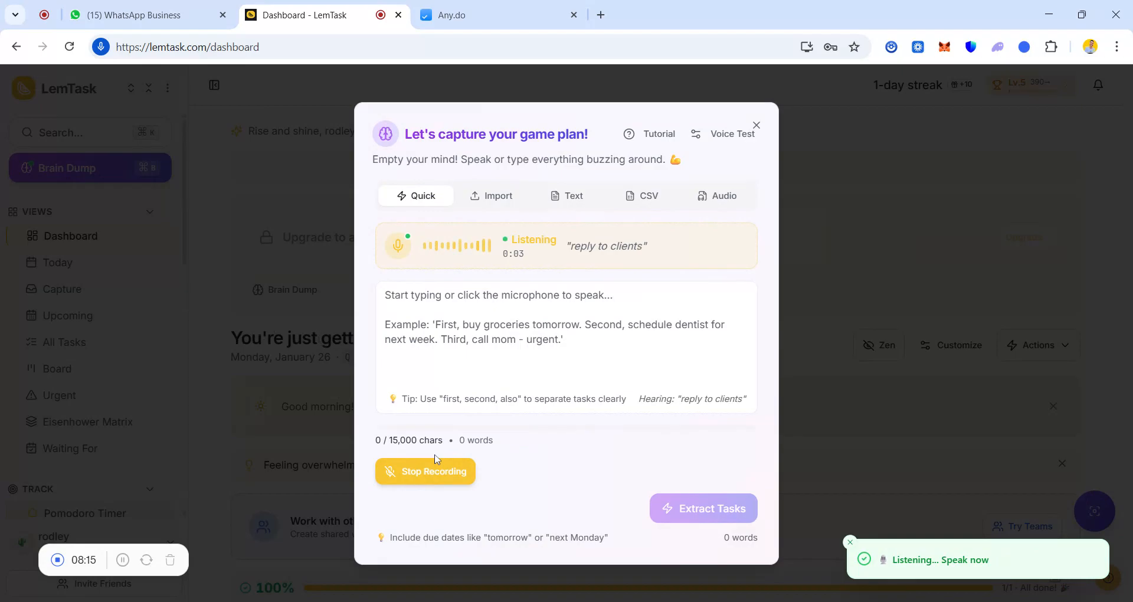
click(436, 463)
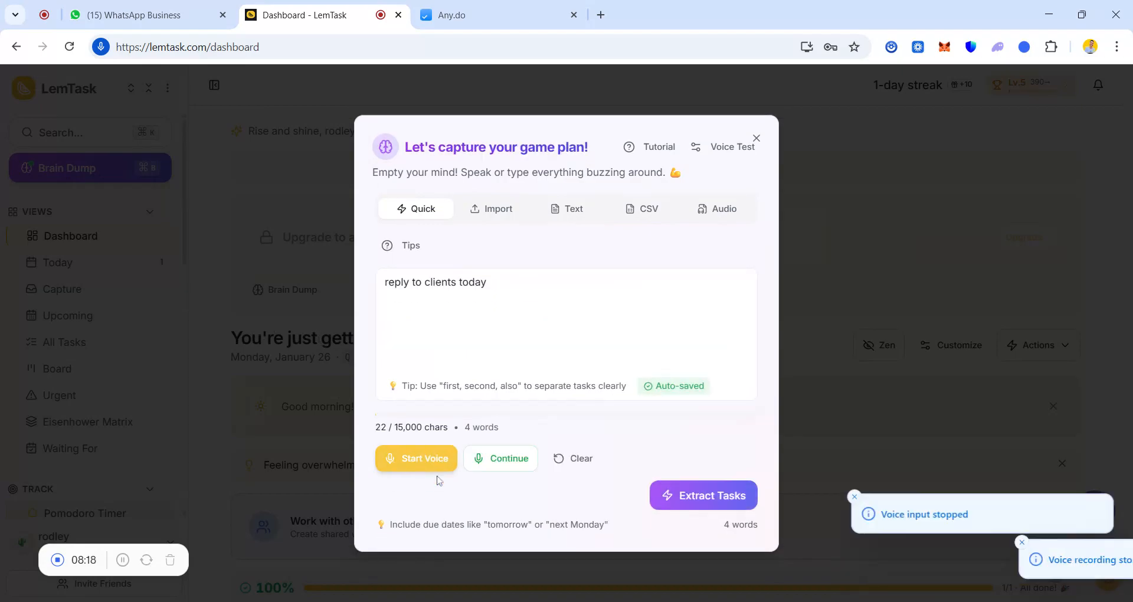
click(697, 507)
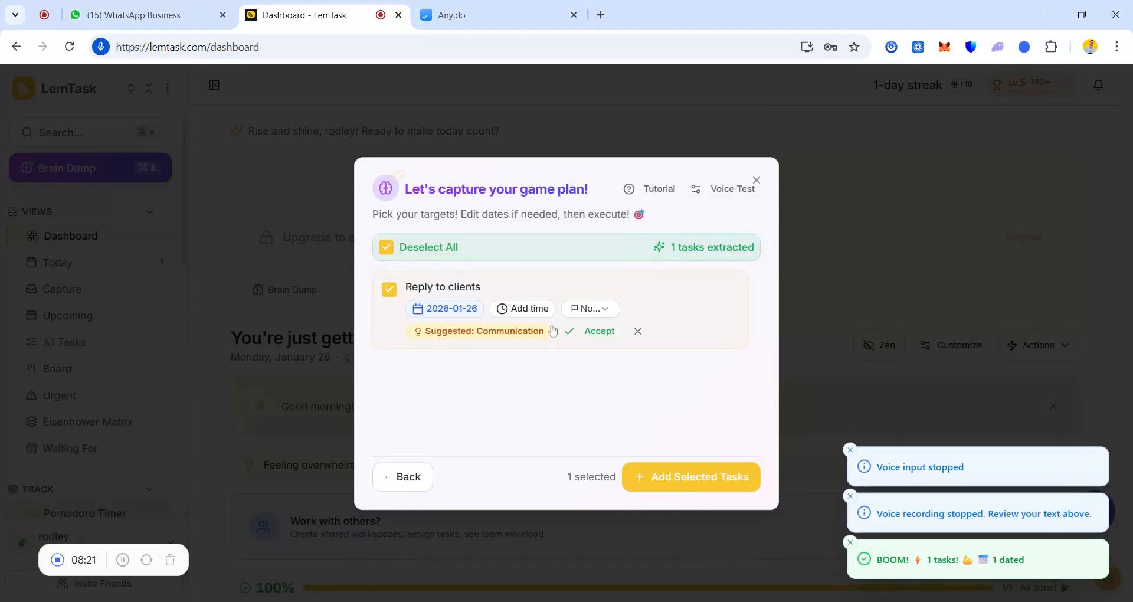
Set the extracted "Reply to clients" task's time to 14:00 and its priority to High
click(504, 311)
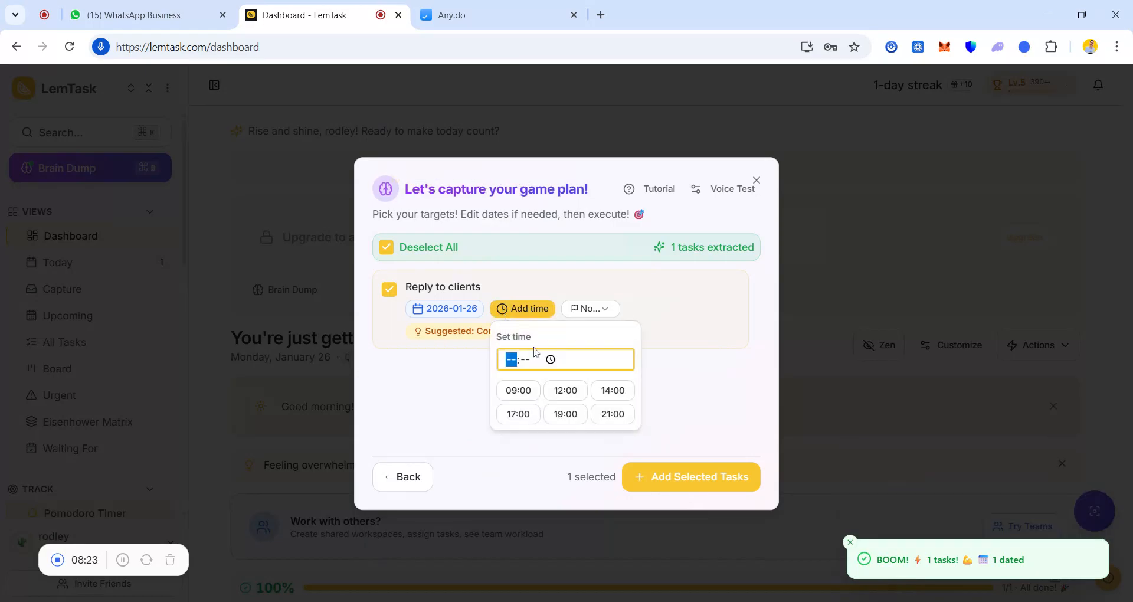
click(610, 391)
click(570, 309)
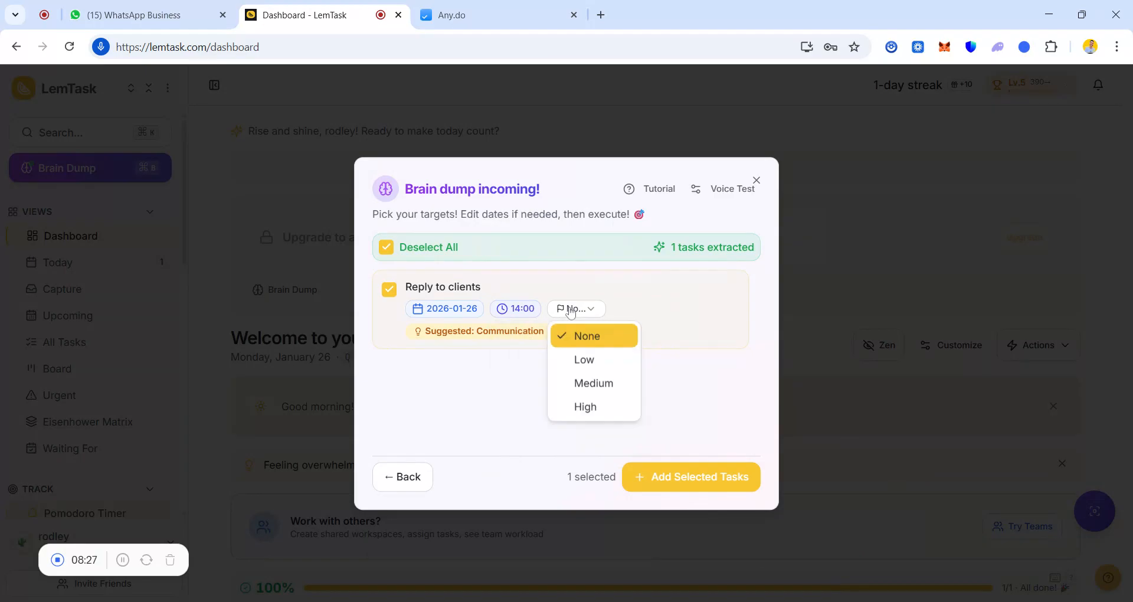
click(571, 407)
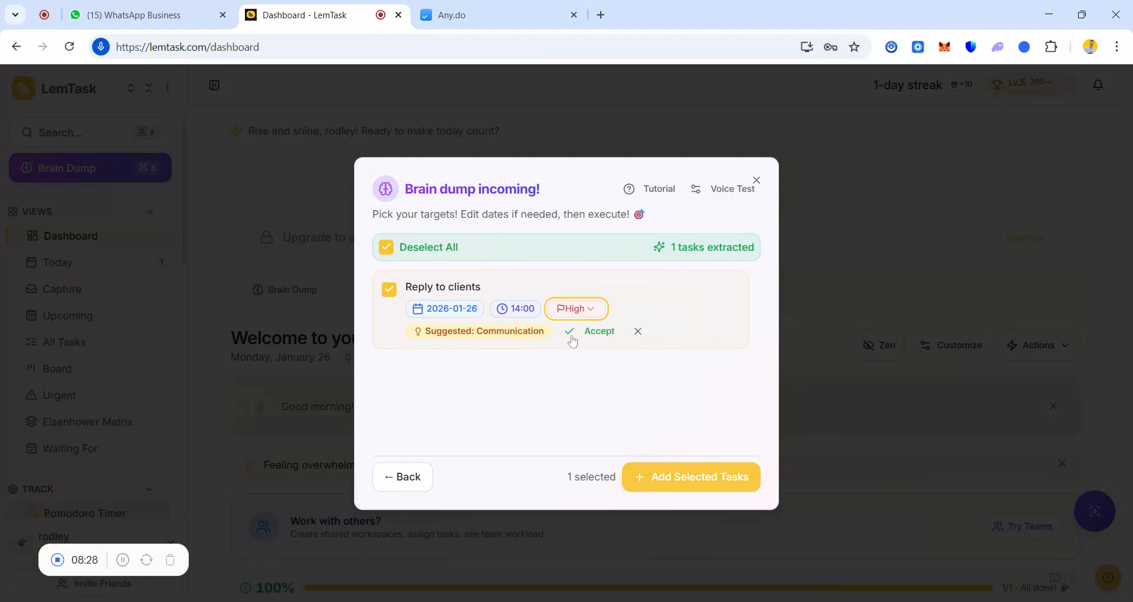
Accept the suggested Communication category for "Reply to clients", add the selected task and close Brain Dump
click(589, 331)
click(683, 487)
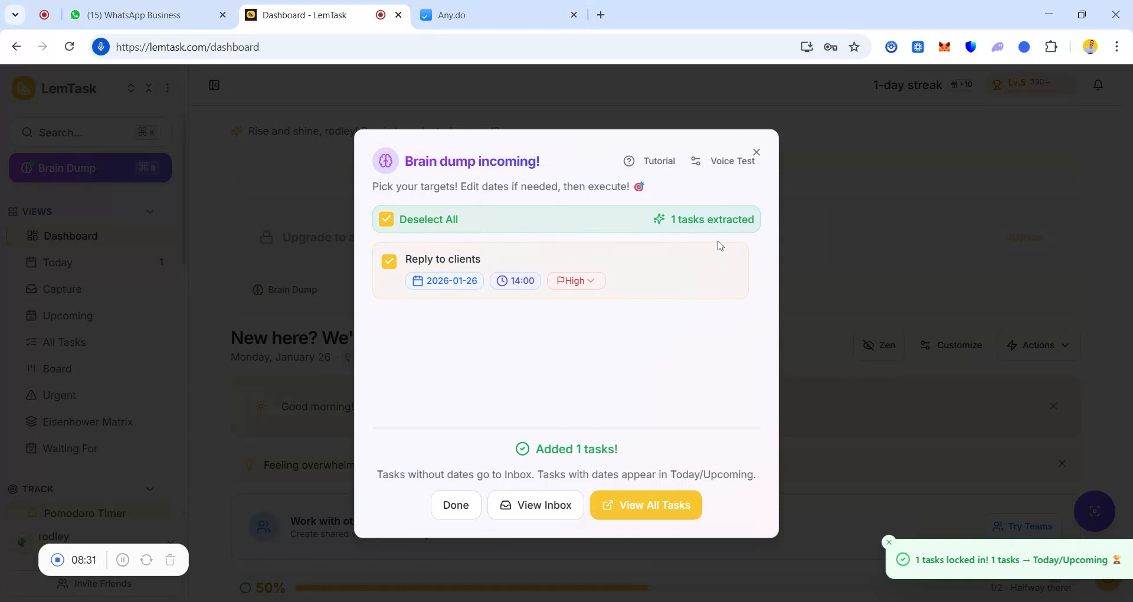
click(756, 151)
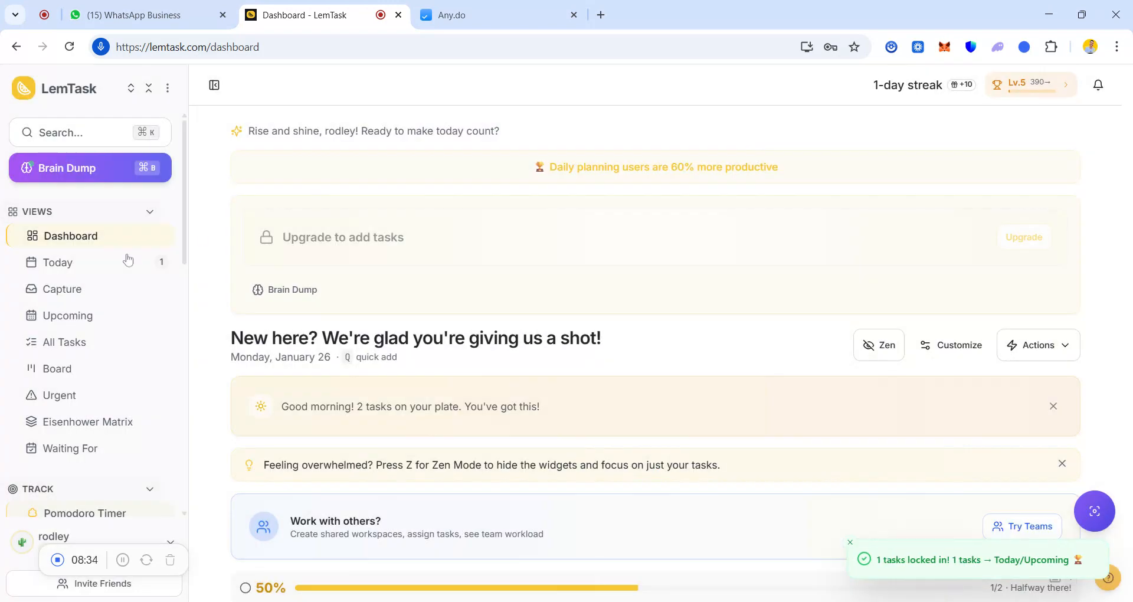
Open the Today view and examine its Smart Daily Plan and the prioritised task list
click(116, 265)
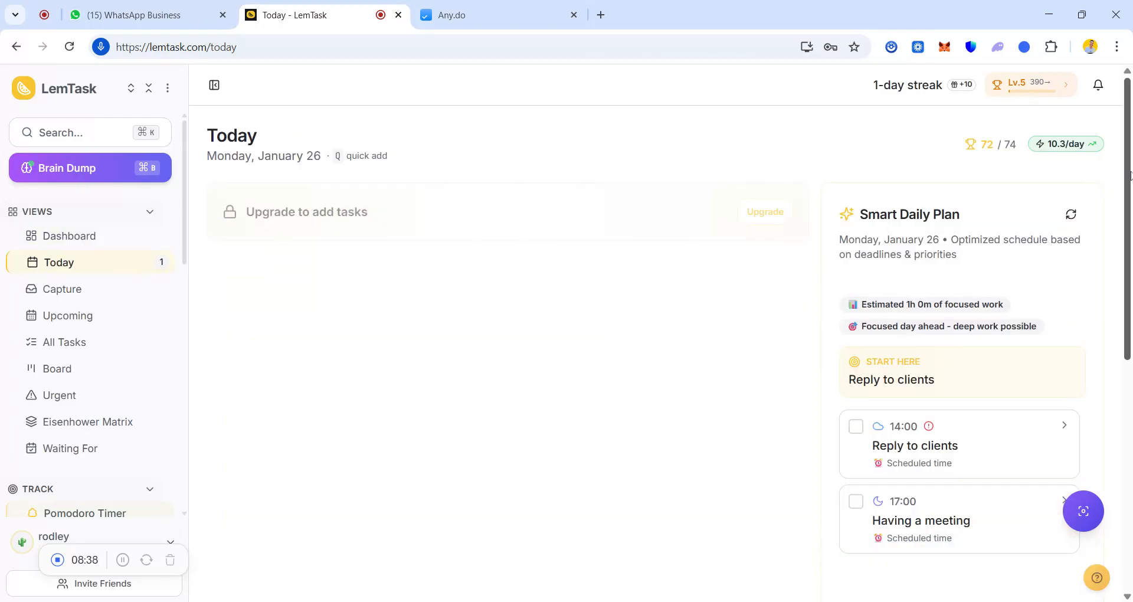
drag(1130, 176, 1124, 426)
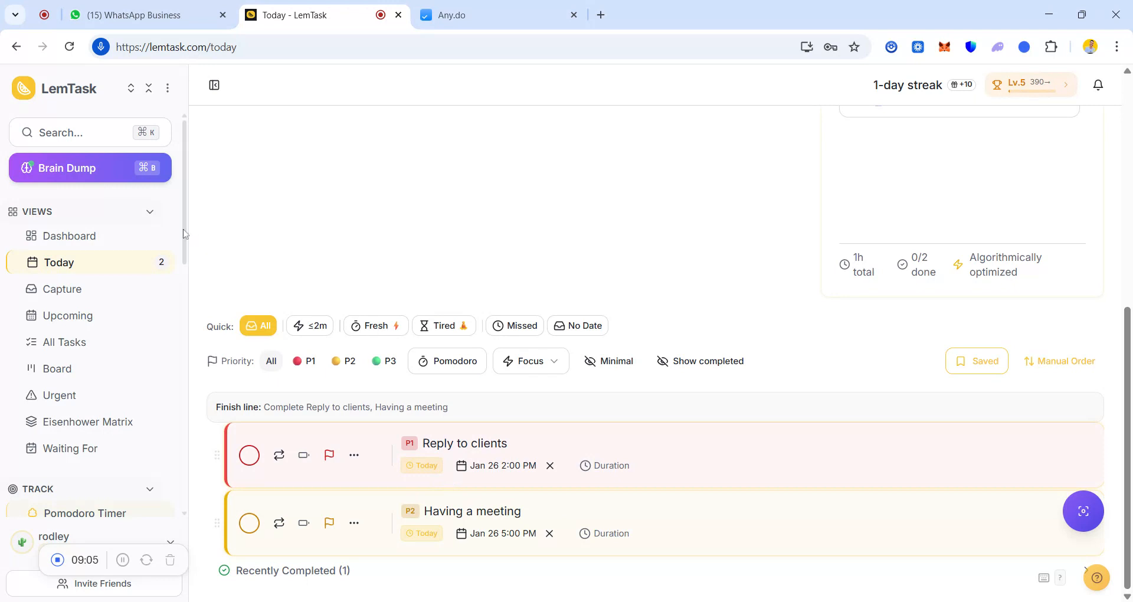
Open the Pomodoro Timer page and look at the distraction-free Zen Mode, exiting it again
scroll(181, 242, down, 1)
scroll(180, 252, down, 2)
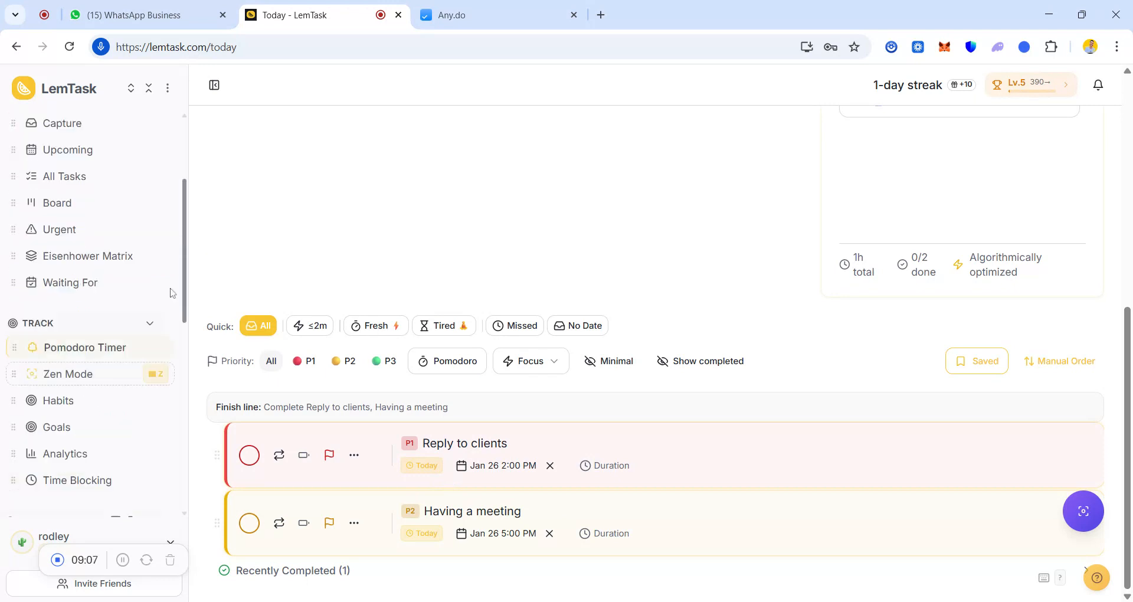
click(98, 354)
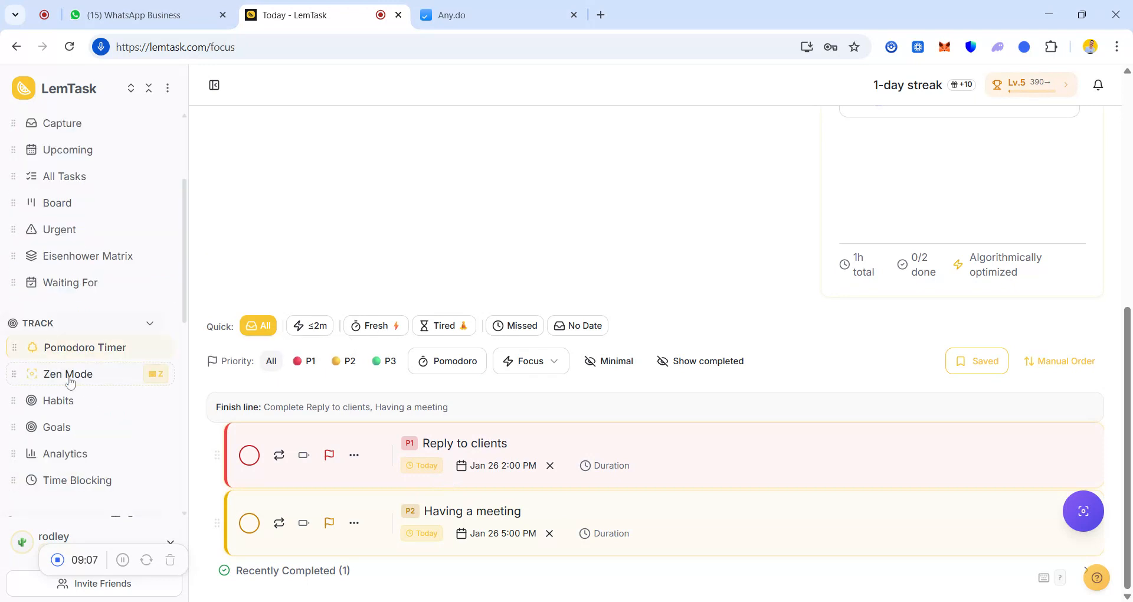
click(70, 381)
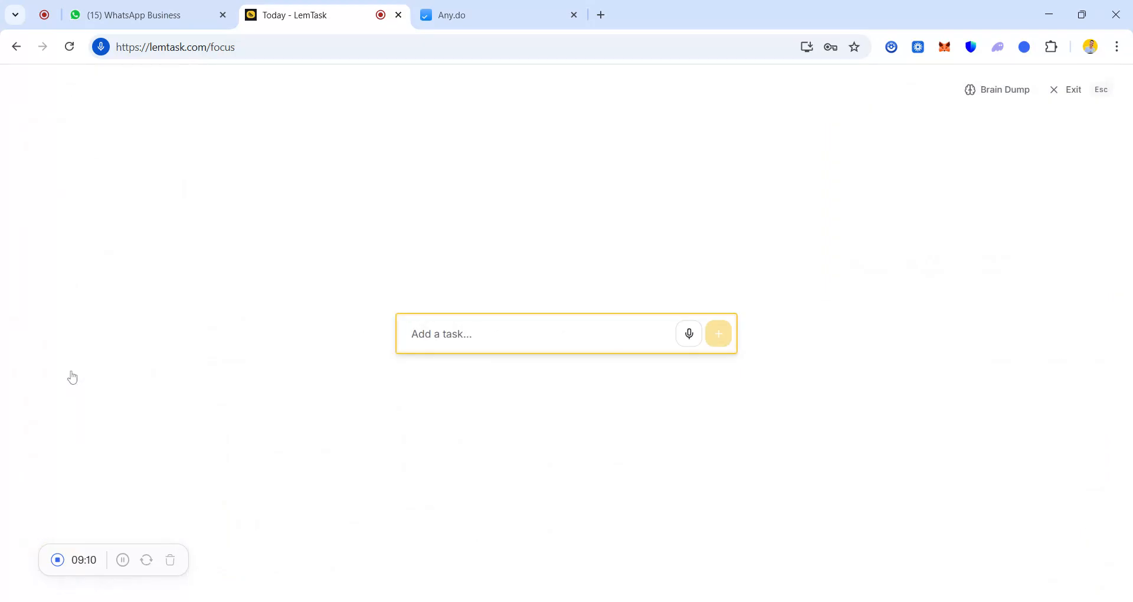
click(1053, 96)
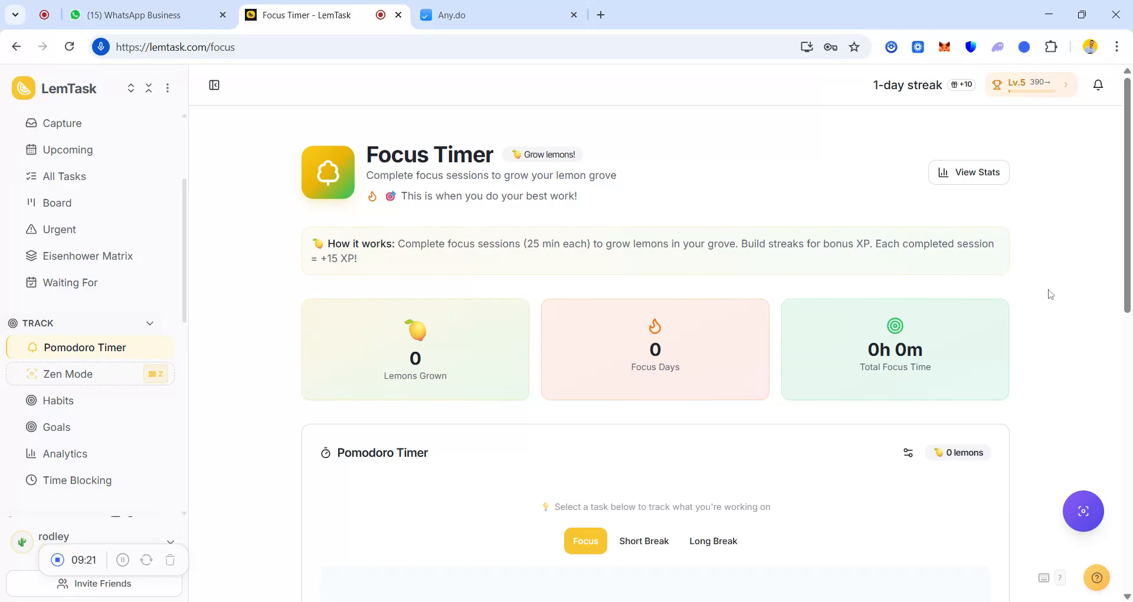
Start a 25-minute Focus session in the Pomodoro Timer and pause it
scroll(1130, 311, down, 3)
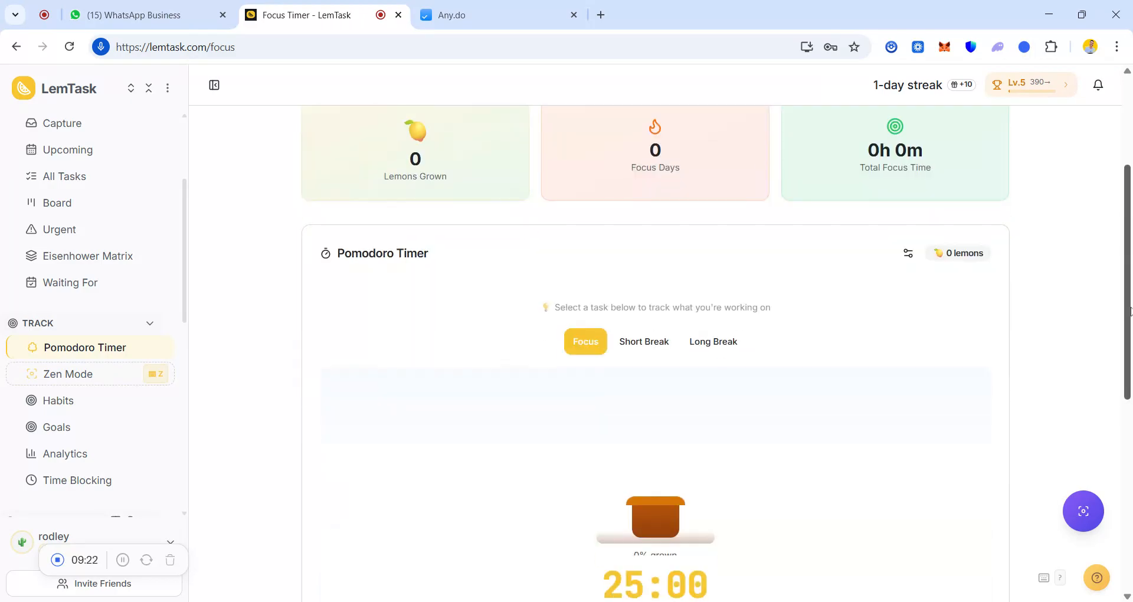
scroll(1130, 311, down, 3)
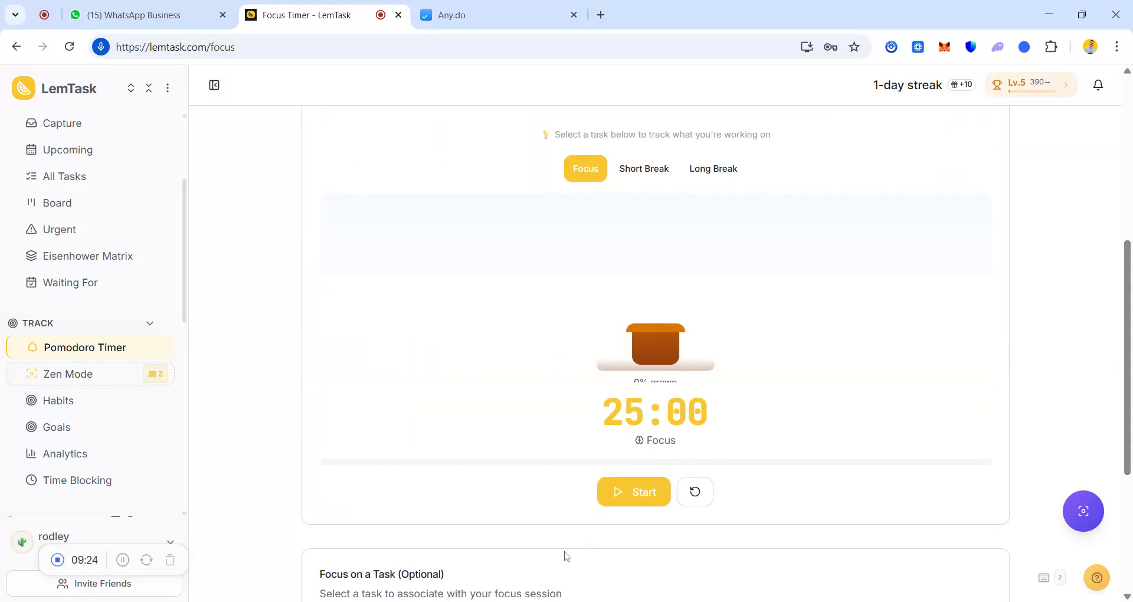
click(630, 499)
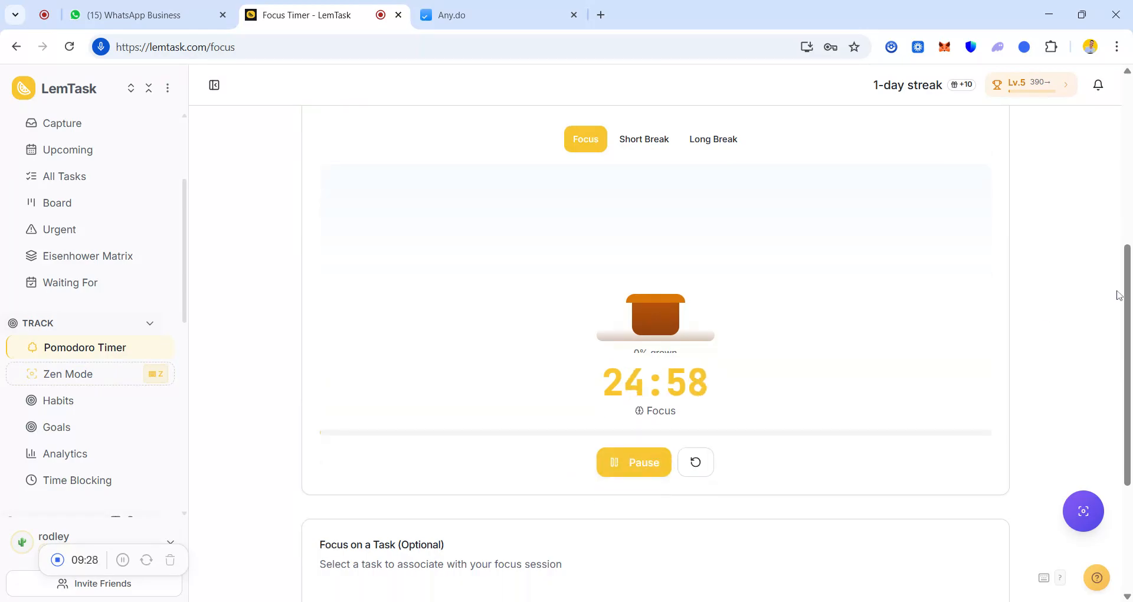
drag(1129, 284, 1129, 262)
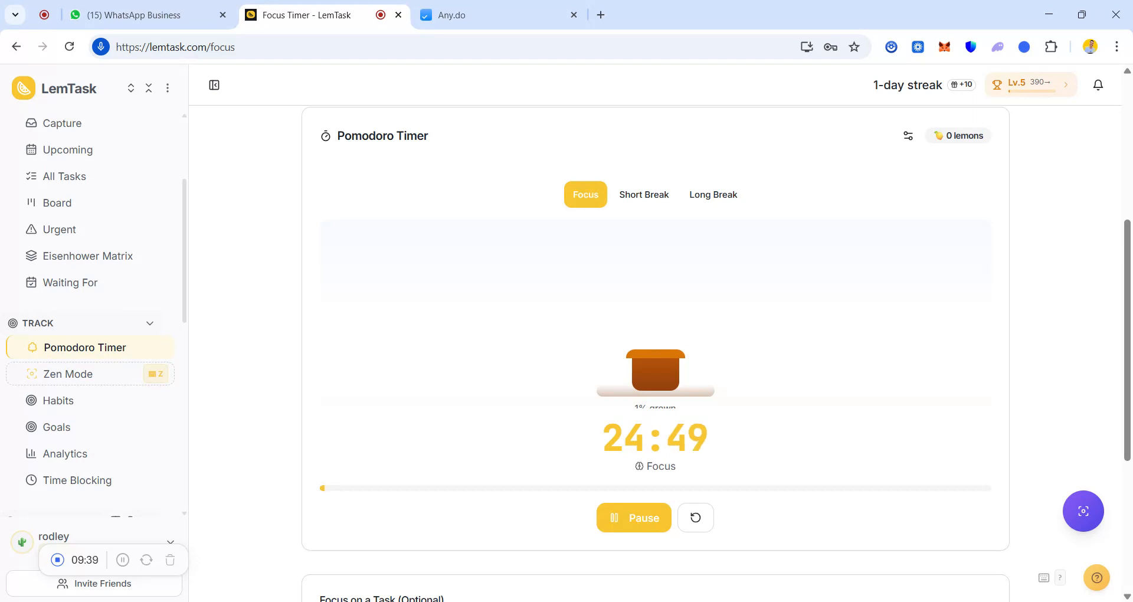
click(647, 527)
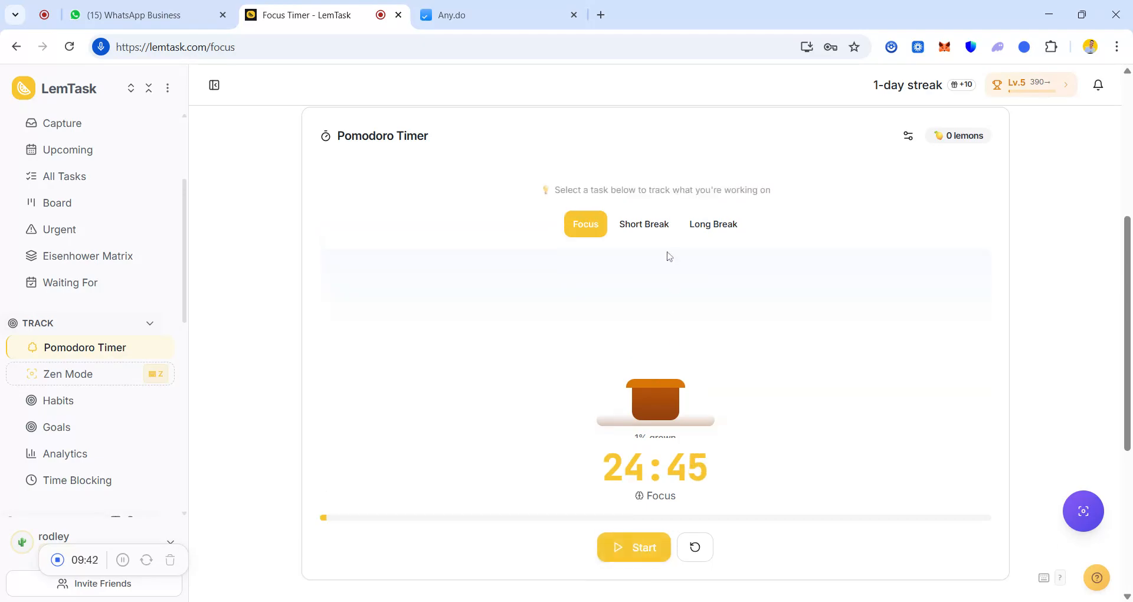
View the Pomodoro Timer's Short Break and Long Break modes, returning to Short Break
click(647, 227)
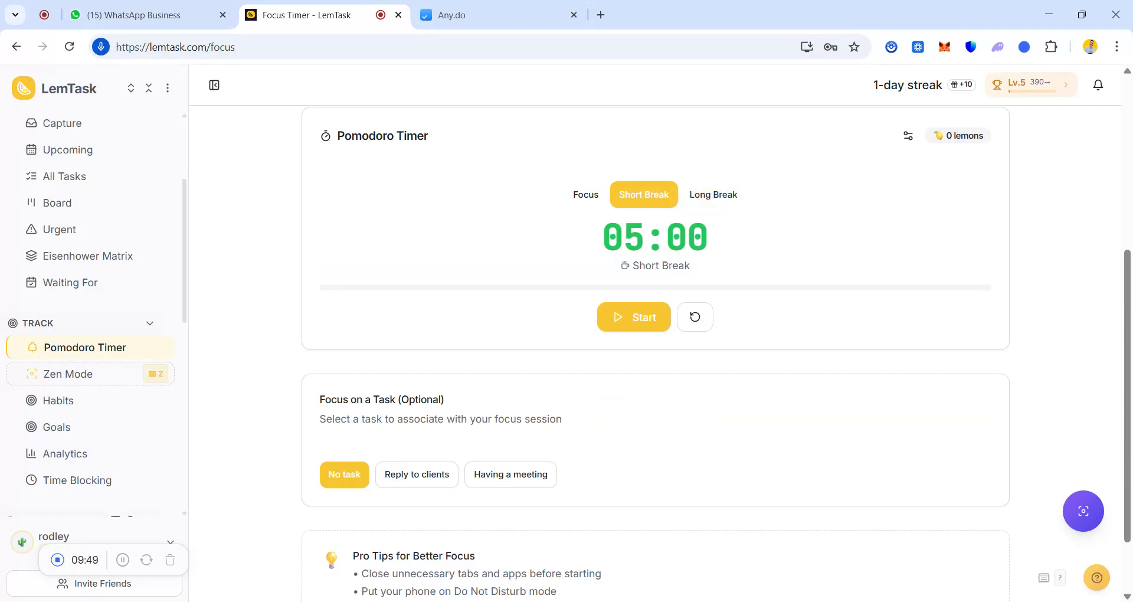
click(720, 195)
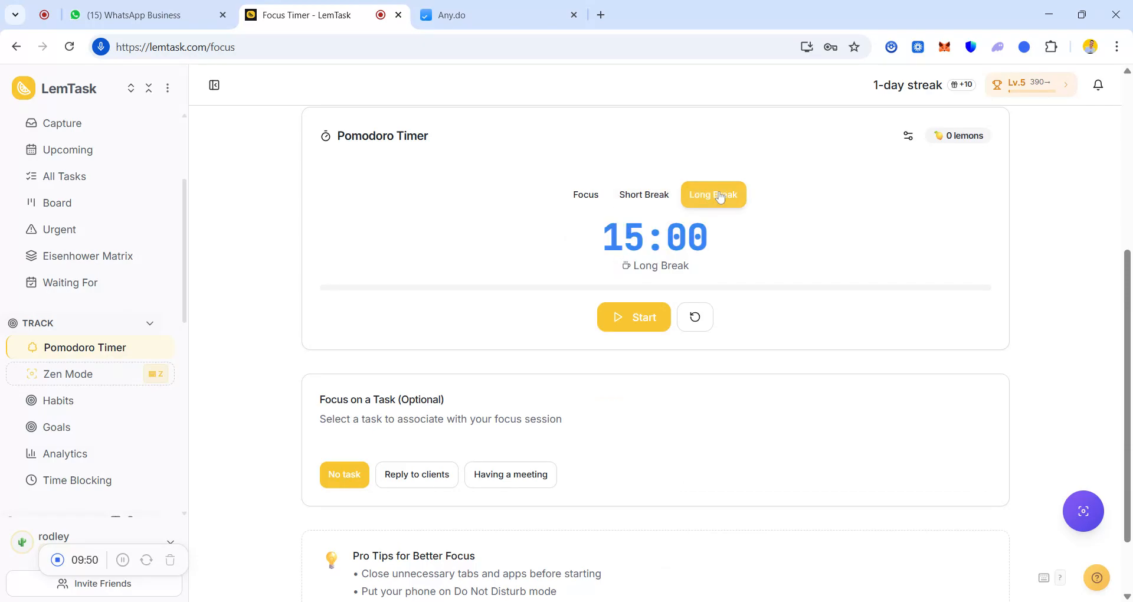
click(663, 200)
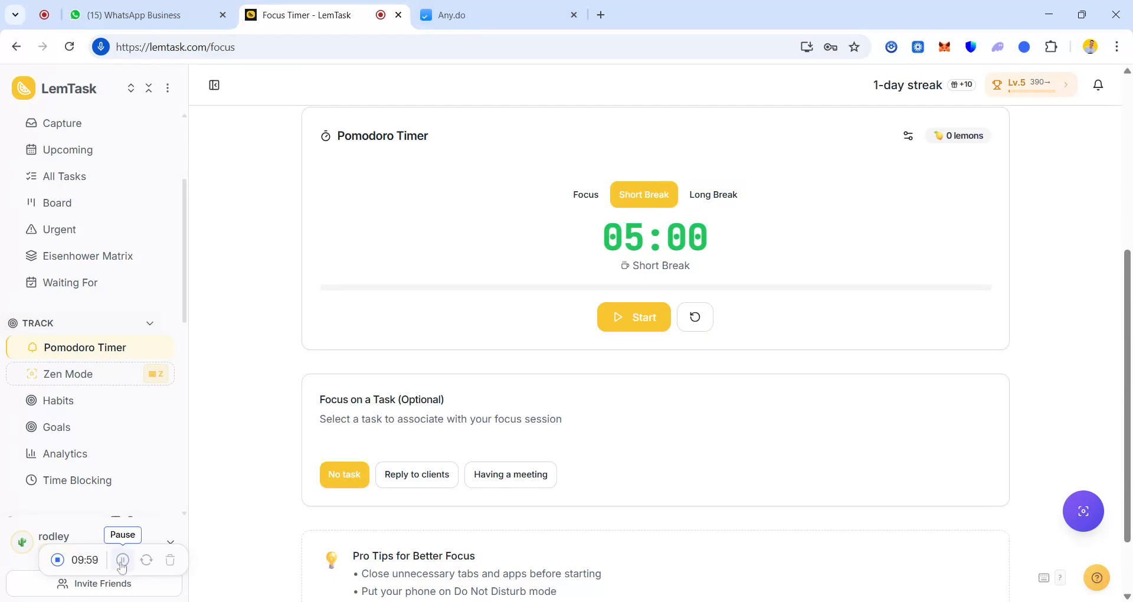
Switch to the Any.do My day page
key(ctrl+Tab)
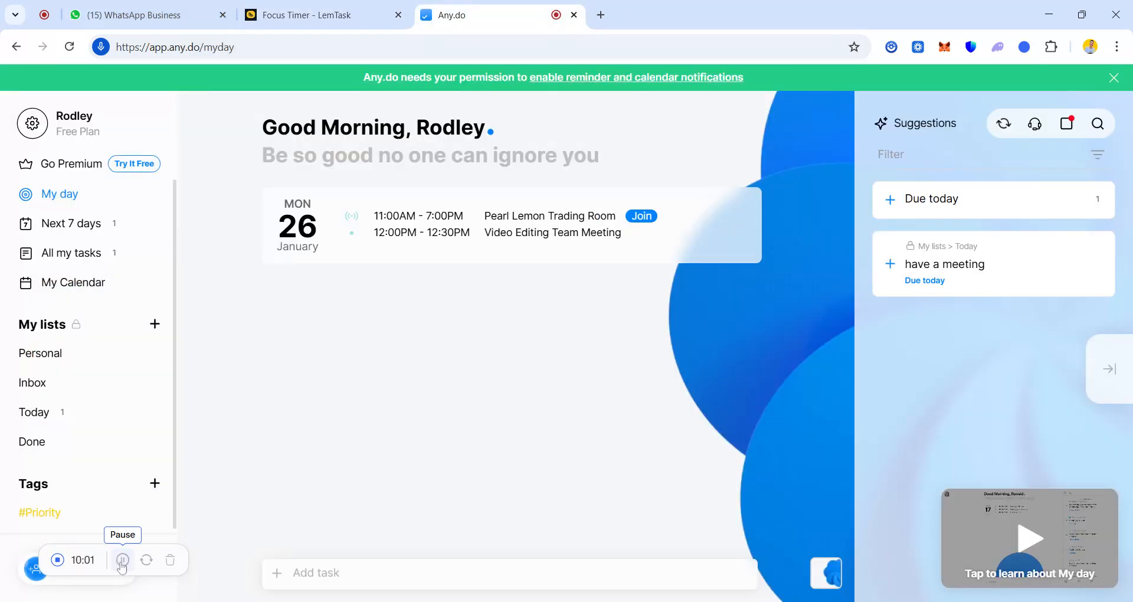